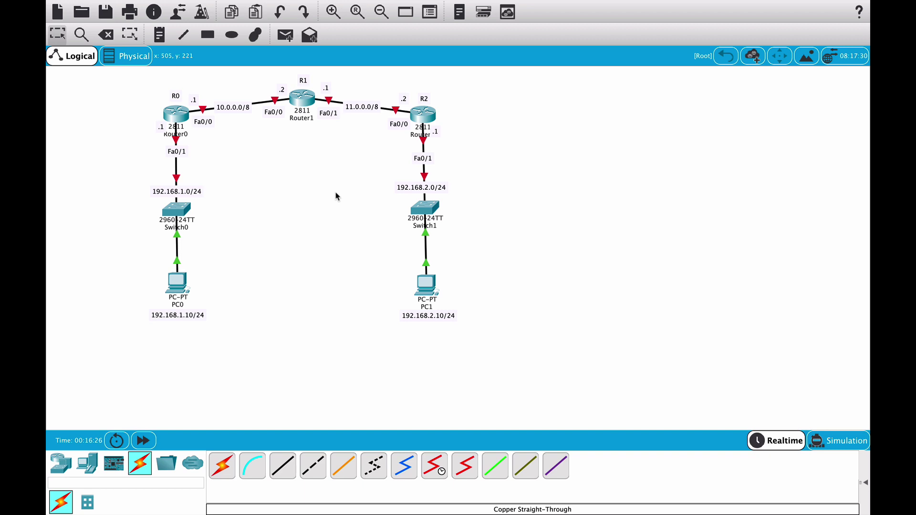
# - Open Router0's command-line interface and answer no to the initial configuration dialog
pyautogui.click(178, 115)
pyautogui.click(471, 25)
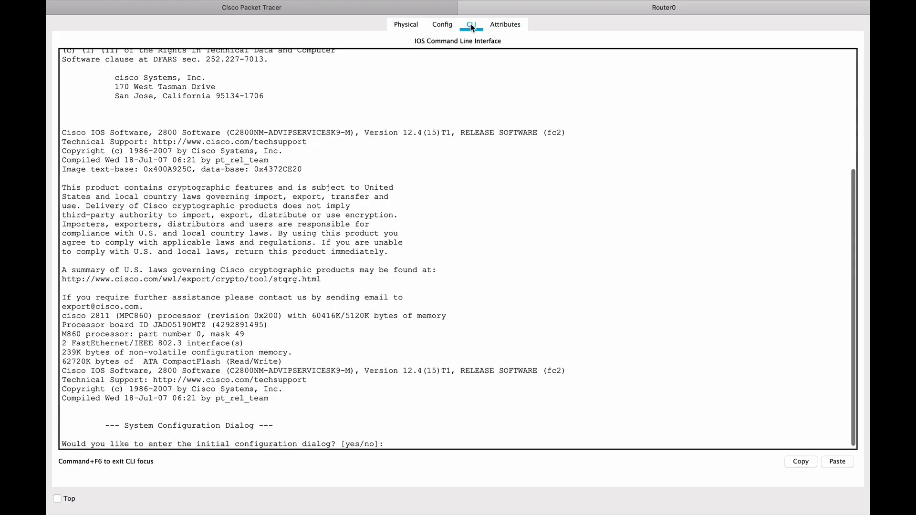
pyautogui.click(425, 438)
pyautogui.write('no')
pyautogui.press('Return')
pyautogui.press('Return')
pyautogui.press('Return')
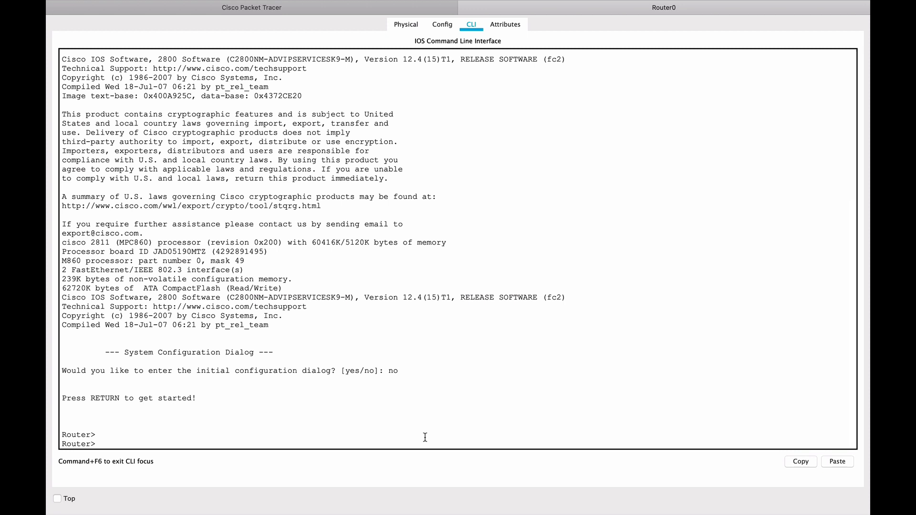
# - Enter privileged mode with en and global configuration mode with conf t on Router0
pyautogui.write('en')
pyautogui.press('Return')
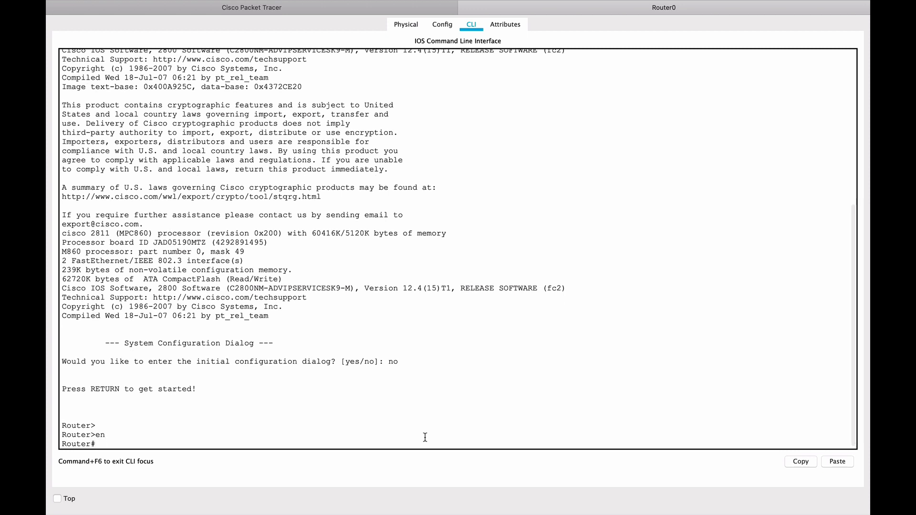
pyautogui.write('conf')
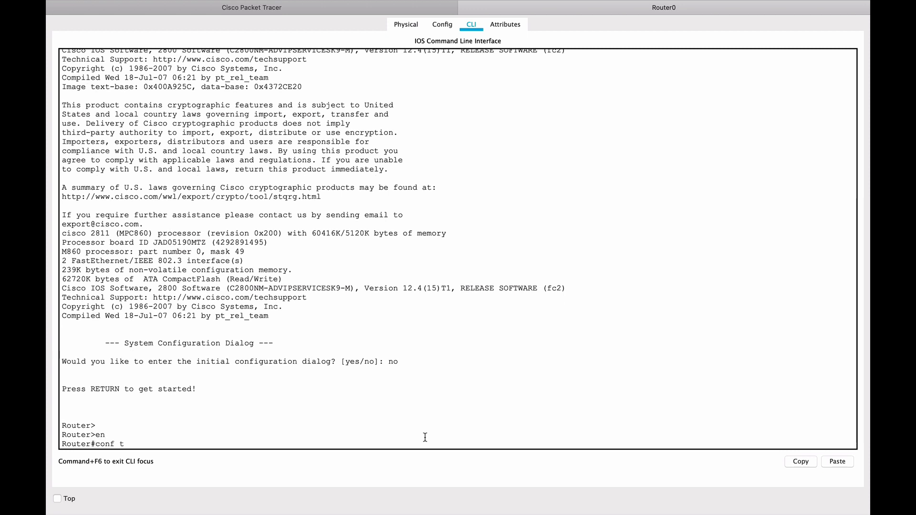
pyautogui.write(' t')
pyautogui.press('Return')
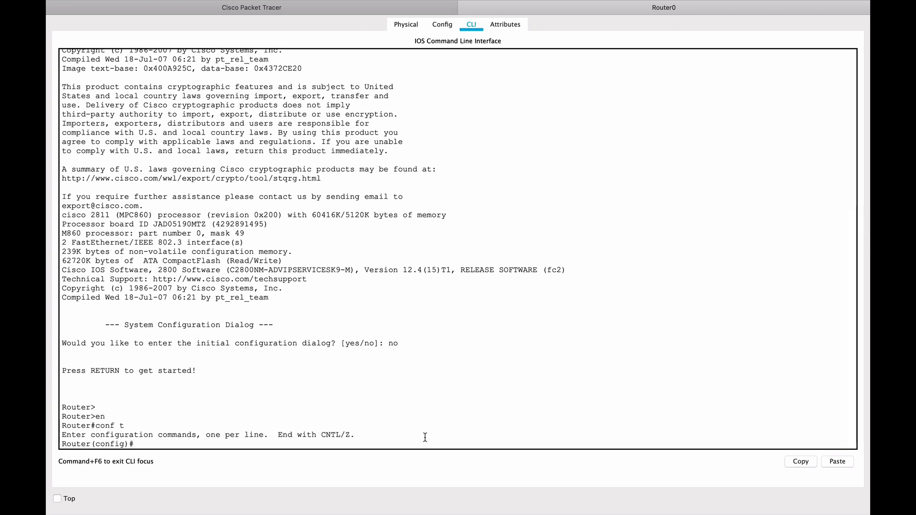
# - Assign IP address 10.0.0.1 with mask 255.0.0.0 to interface fa0/0 on Router0
pyautogui.write('int fa0/0')
pyautogui.press('Return')
pyautogui.write('ip')
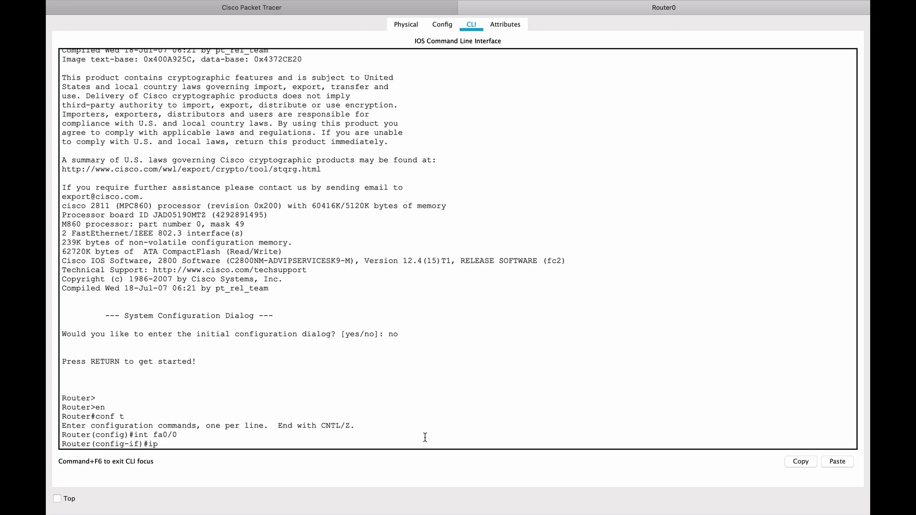
pyautogui.write(' add')
pyautogui.press('Tab')
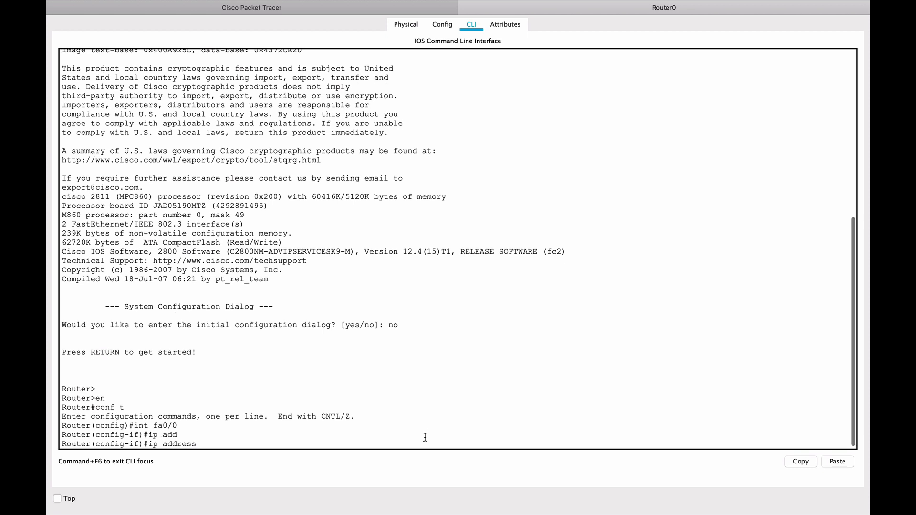
pyautogui.write('10.0.0')
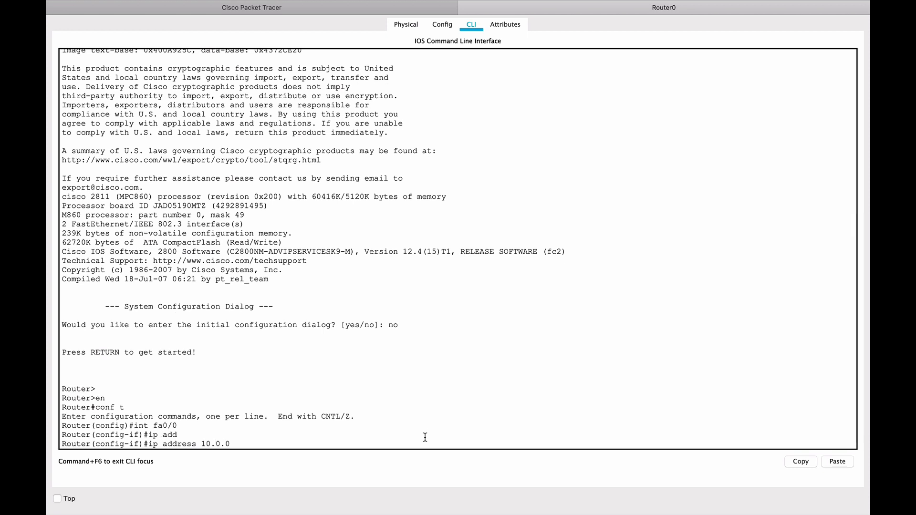
pyautogui.write('.1 255.0.0.0')
pyautogui.press('Return')
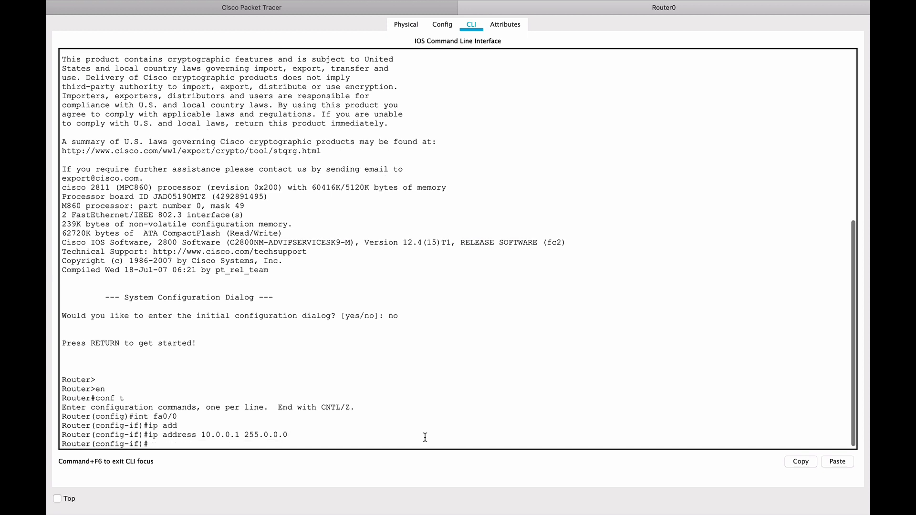
# - Enable Router0's fa0/0 interface with no shut and exit to global configuration mode
pyautogui.write('no ')
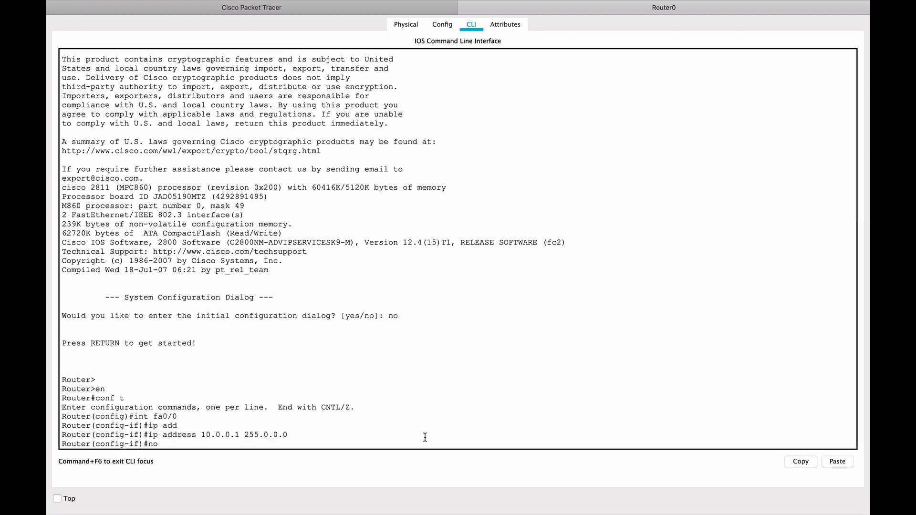
pyautogui.write('shut')
pyautogui.press('Return')
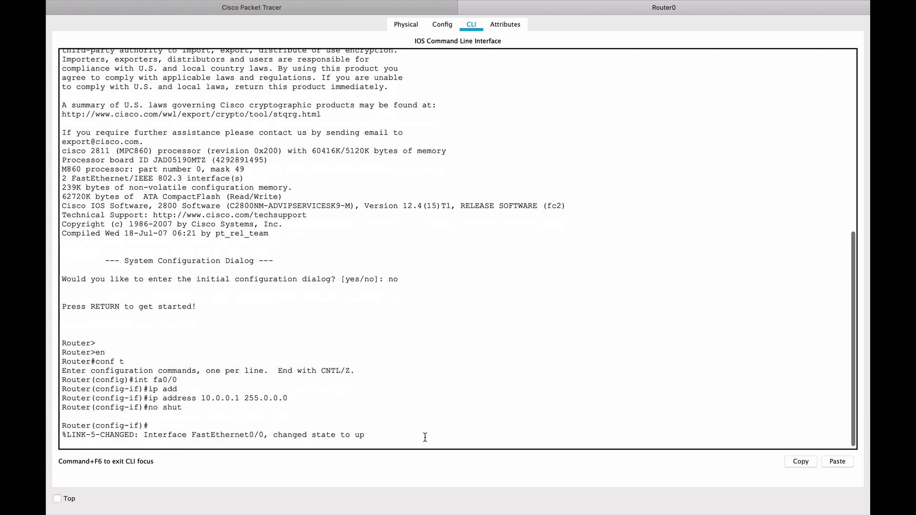
pyautogui.press('Return')
pyautogui.press('Return')
pyautogui.press('Return')
pyautogui.write('exit')
pyautogui.press('Return')
# - Assign IP address 192.168.1.1 with mask 255.255.255.0 to interface fa0/1 on Router0
pyautogui.write('int fa0/1')
pyautogui.press('Return')
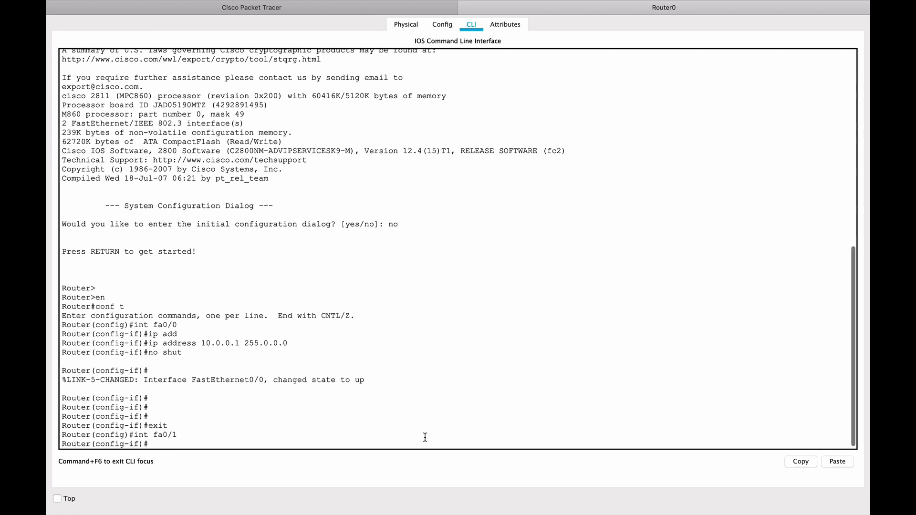
pyautogui.click(289, 8)
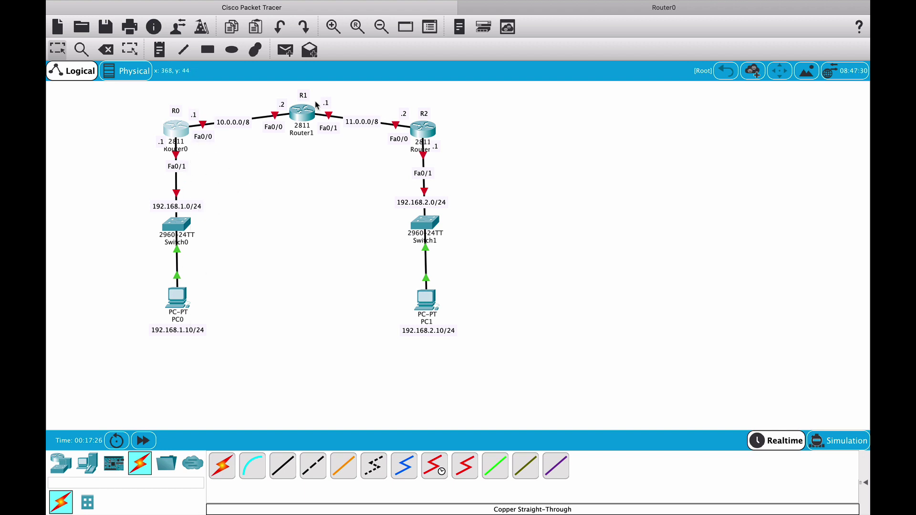
pyautogui.click(521, 8)
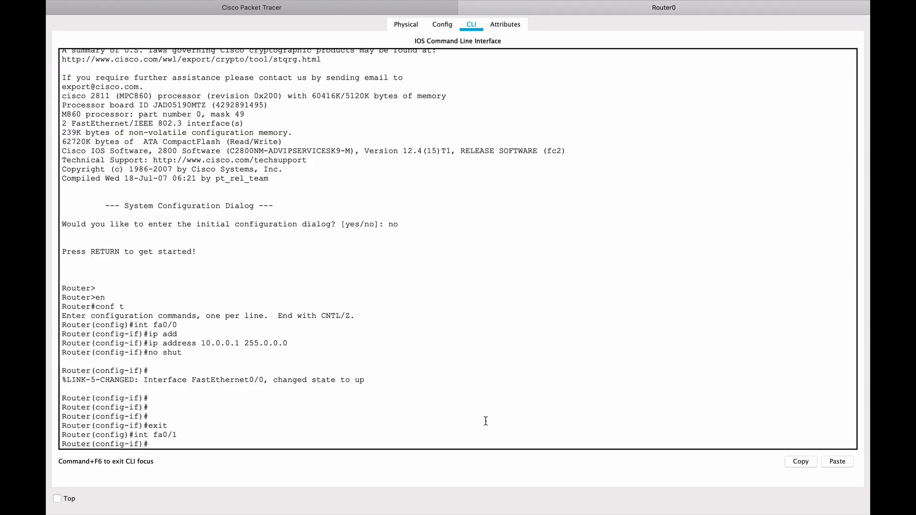
pyautogui.write('ip add')
pyautogui.press('Tab')
pyautogui.write('192')
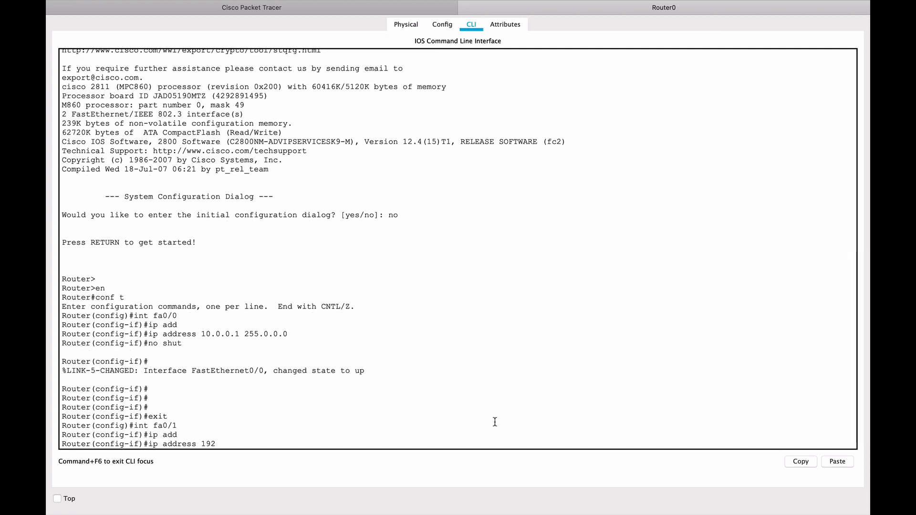
pyautogui.write('.168.1.1 255.255.255.0')
pyautogui.press('Return')
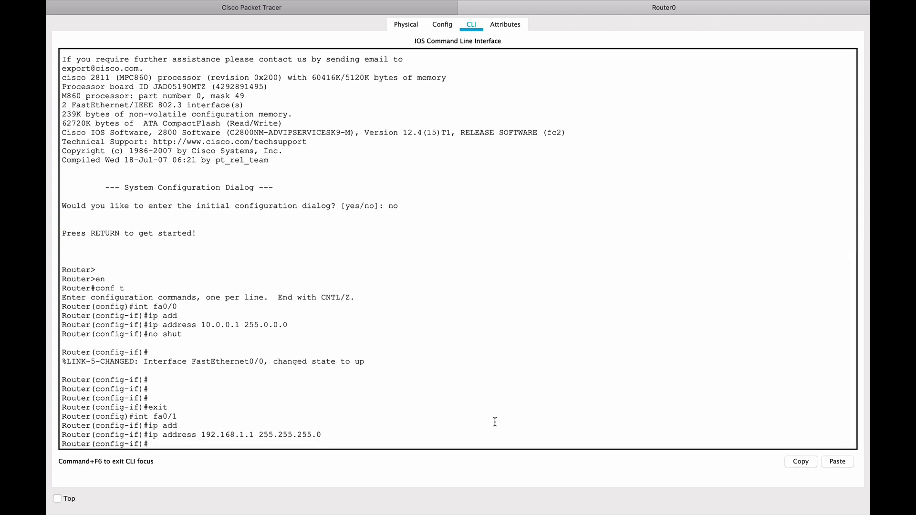
# - Enable Router0's fa0/1 interface with no shut and exit its interface configuration mode
pyautogui.write('no shut')
pyautogui.press('Return')
pyautogui.write('exi')
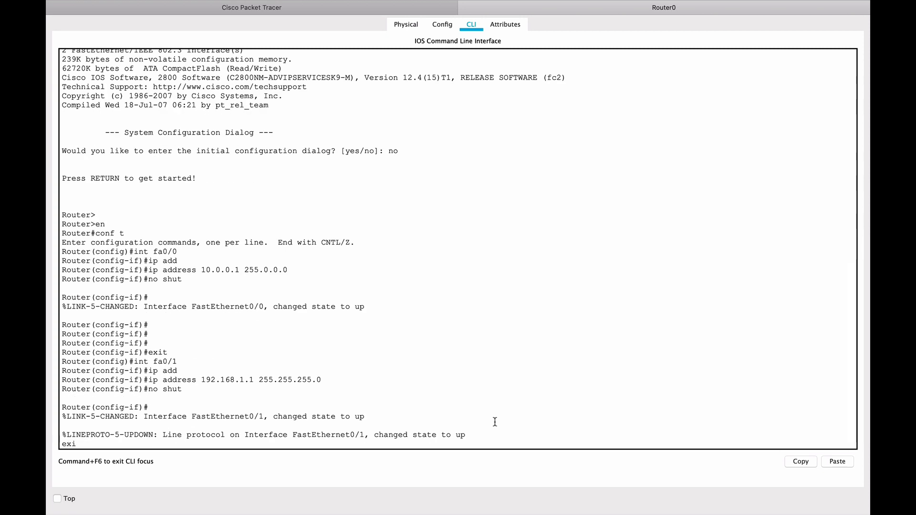
pyautogui.write('t')
pyautogui.press('Return')
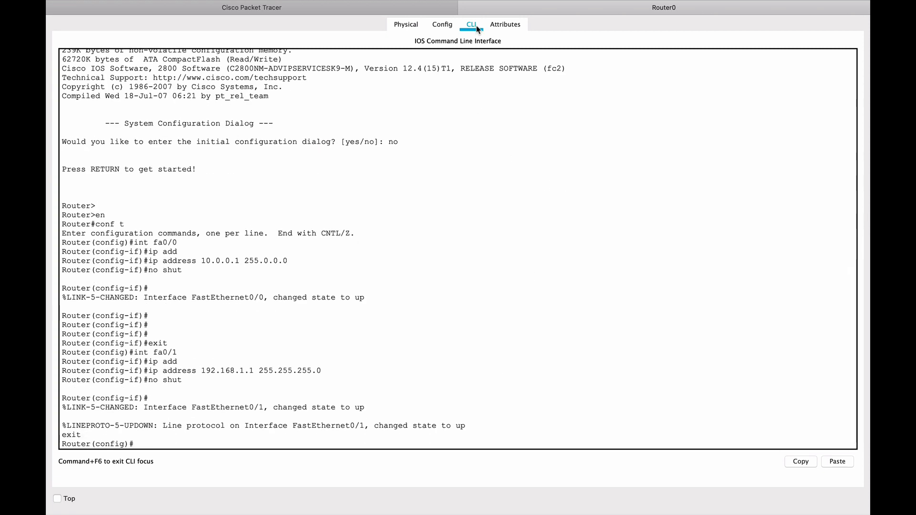
# - Leave Router0, open Router1's command-line interface and answer no to the initial configuration dialog
pyautogui.click(465, 7)
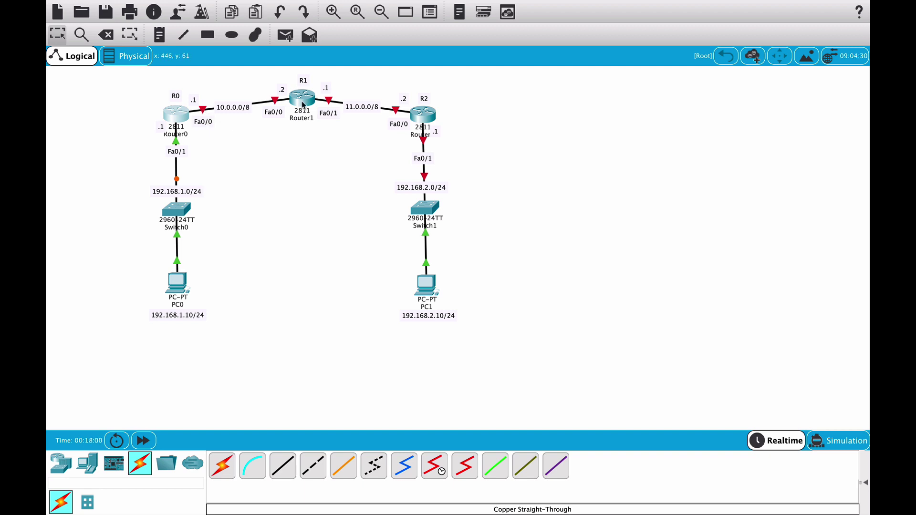
pyautogui.moveTo(303, 104)
pyautogui.click(304, 103)
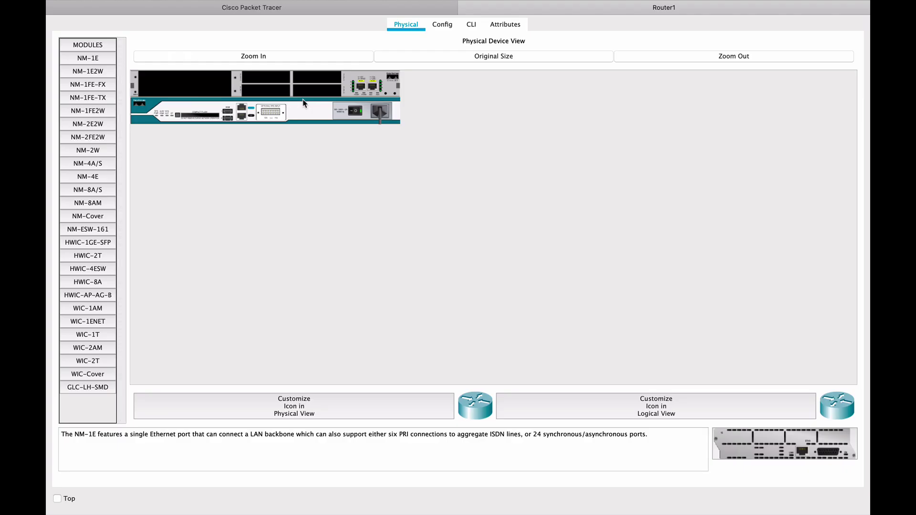
pyautogui.click(468, 25)
pyautogui.click(418, 382)
pyautogui.write('no')
pyautogui.press('Return')
pyautogui.press('Return')
pyautogui.press('Return')
pyautogui.press('Return')
pyautogui.press('Return')
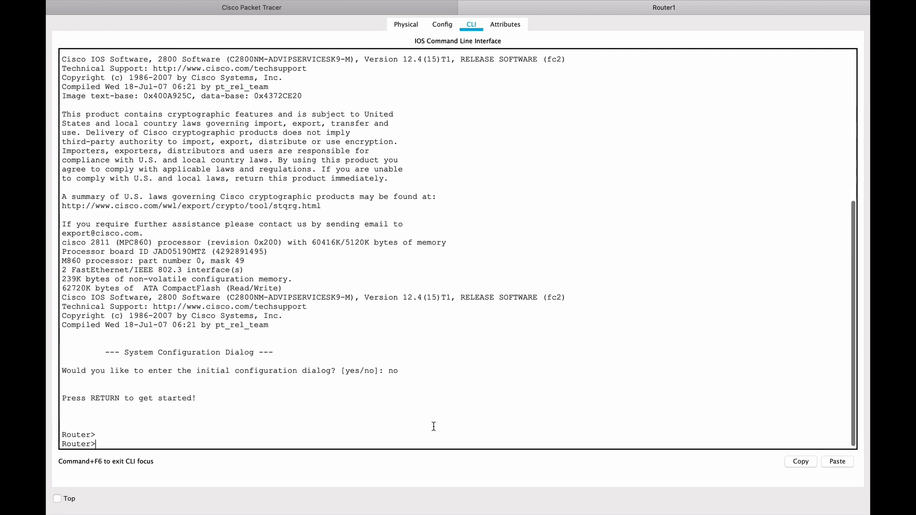
# - Enter privileged mode with en and global configuration mode with conf t on Router1
pyautogui.write('en')
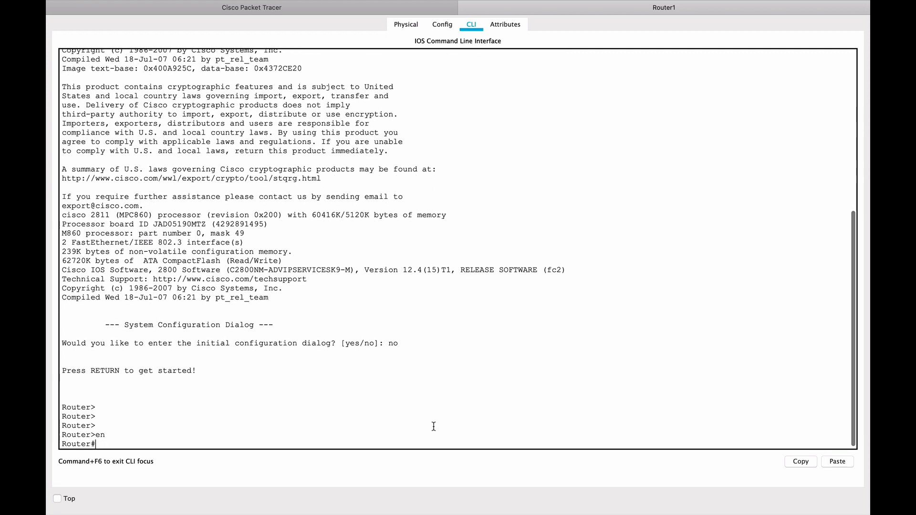
pyautogui.write('conf t')
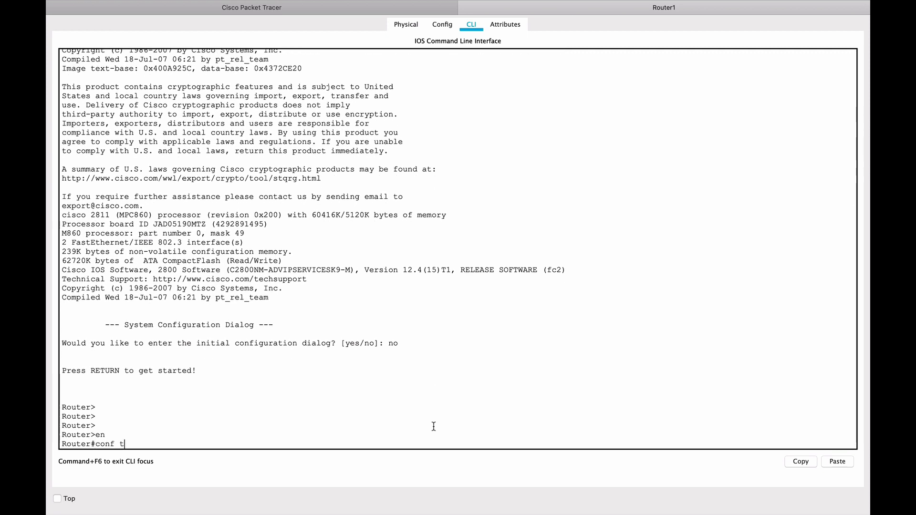
pyautogui.press('Return')
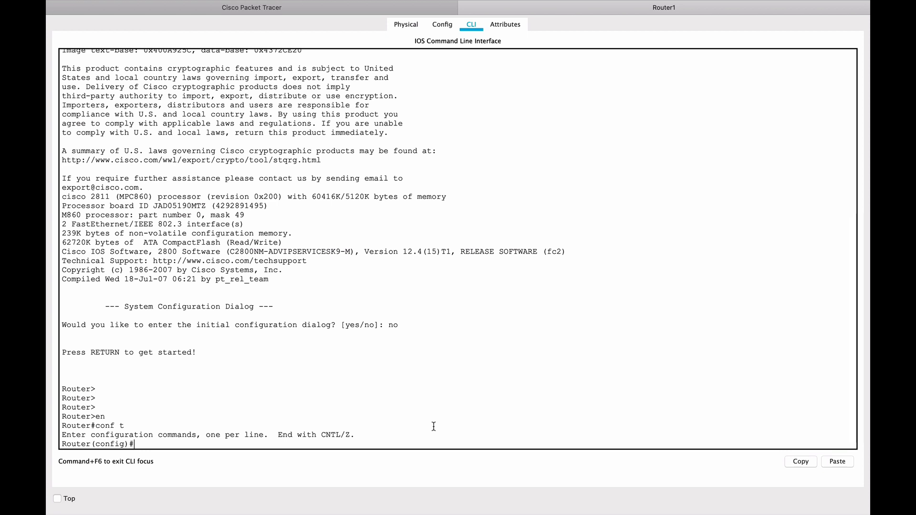
# - Assign IP address 10.0.0.2 with mask 255.0.0.0 to interface fastEthernet 0/0 on Router1
pyautogui.write('int')
pyautogui.press('Tab')
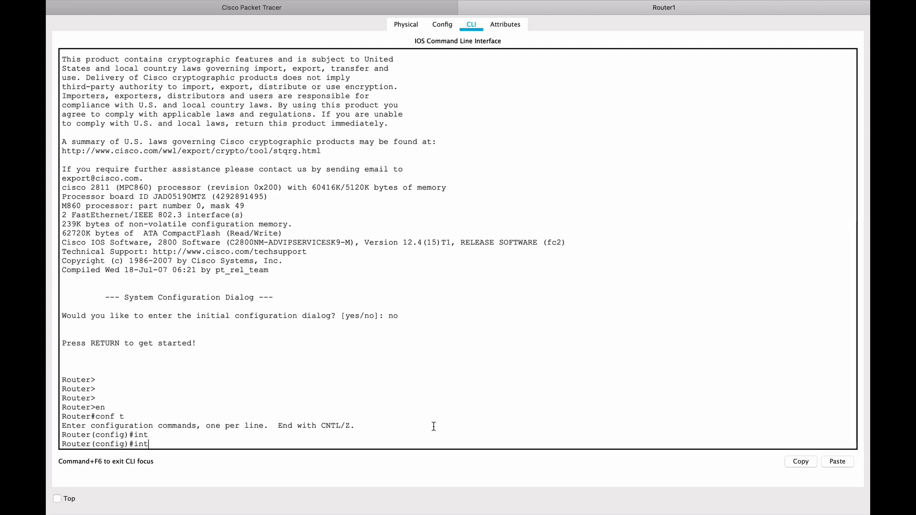
pyautogui.press('BackSpace')
pyautogui.press('Tab')
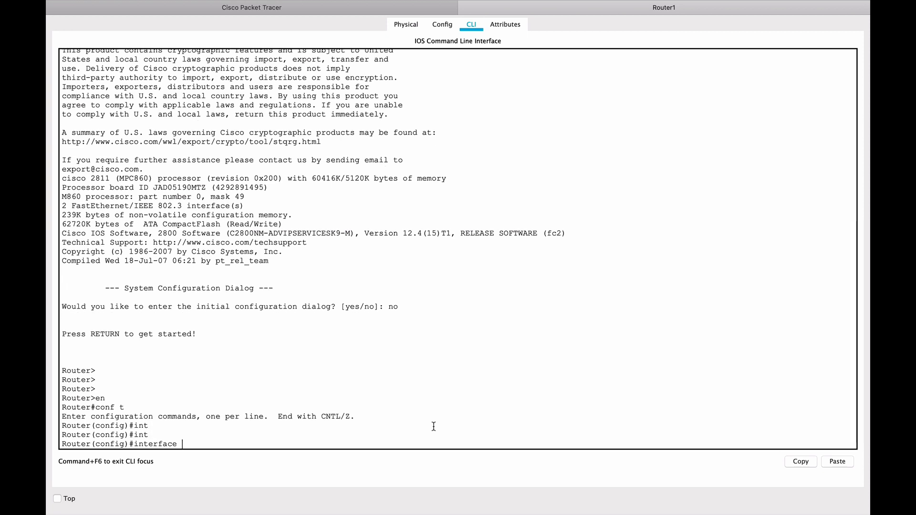
pyautogui.write('fa')
pyautogui.press('Tab')
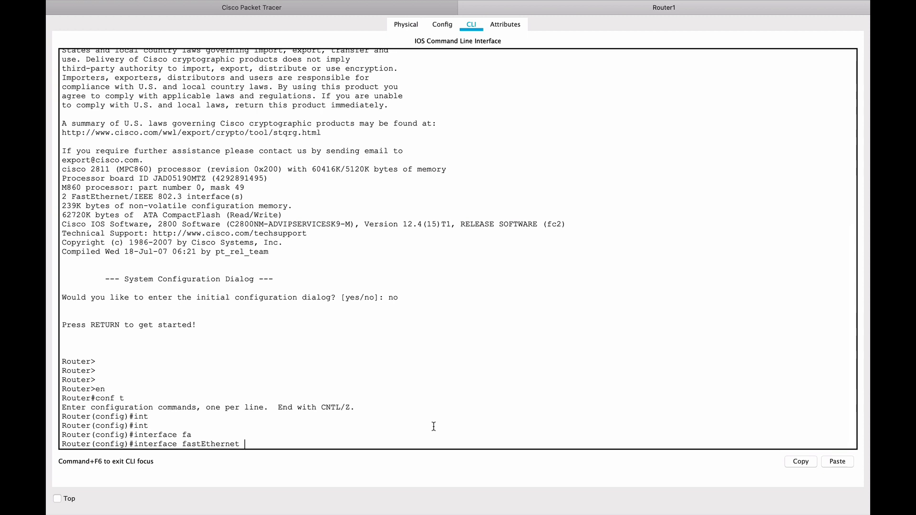
pyautogui.write('0/0')
pyautogui.press('Return')
pyautogui.write('ip')
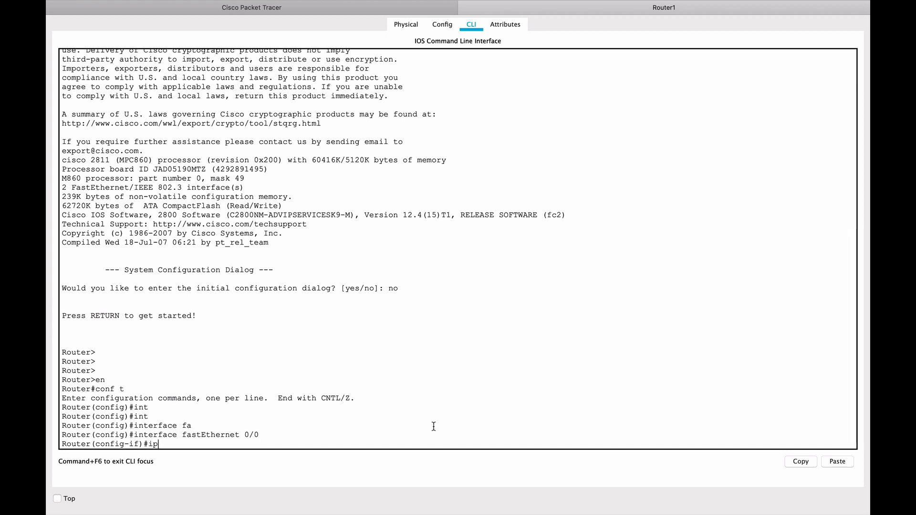
pyautogui.write(' add')
pyautogui.press('Tab')
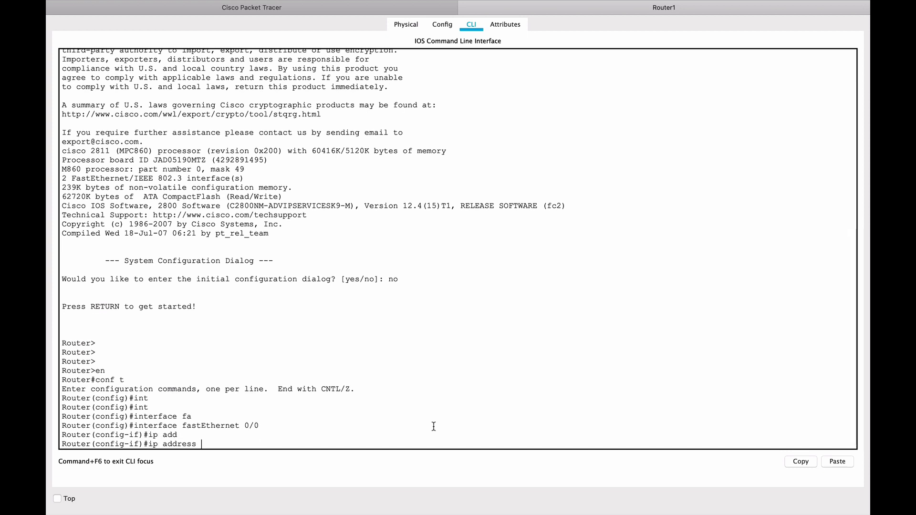
pyautogui.write('10.0.0.2 255.0.0.0')
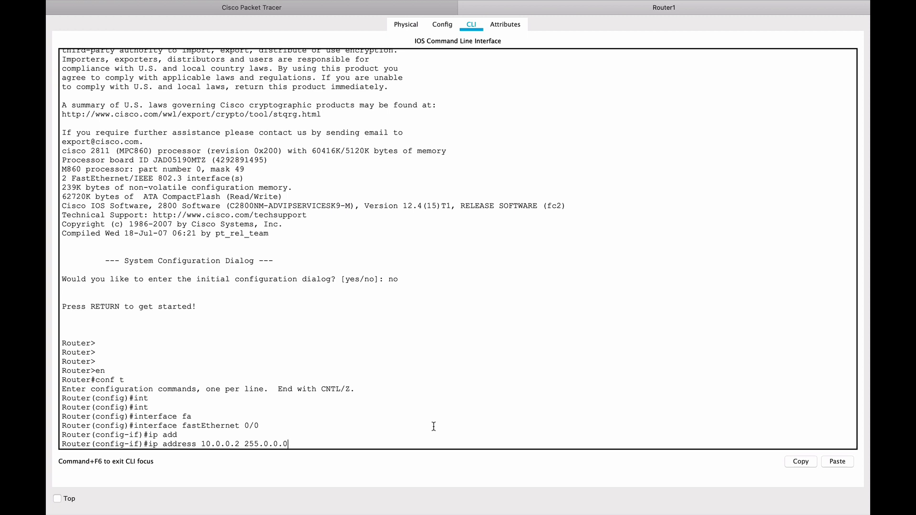
pyautogui.press('Return')
# - Enable Router1's fastEthernet 0/0 interface with no shut and exit to global configuration mode
pyautogui.write('no sh')
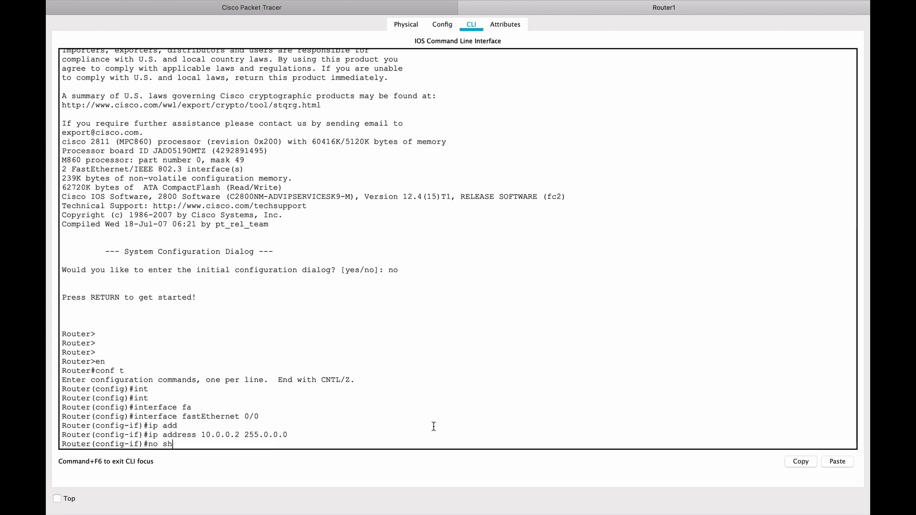
pyautogui.write('ut')
pyautogui.press('Return')
pyautogui.press('Return')
pyautogui.press('Return')
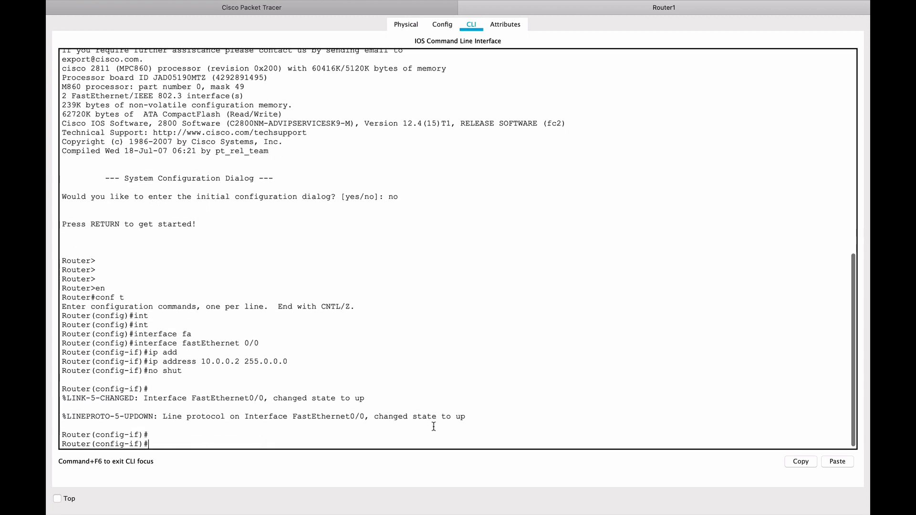
pyautogui.press('Return')
pyautogui.write('exit')
pyautogui.press('Return')
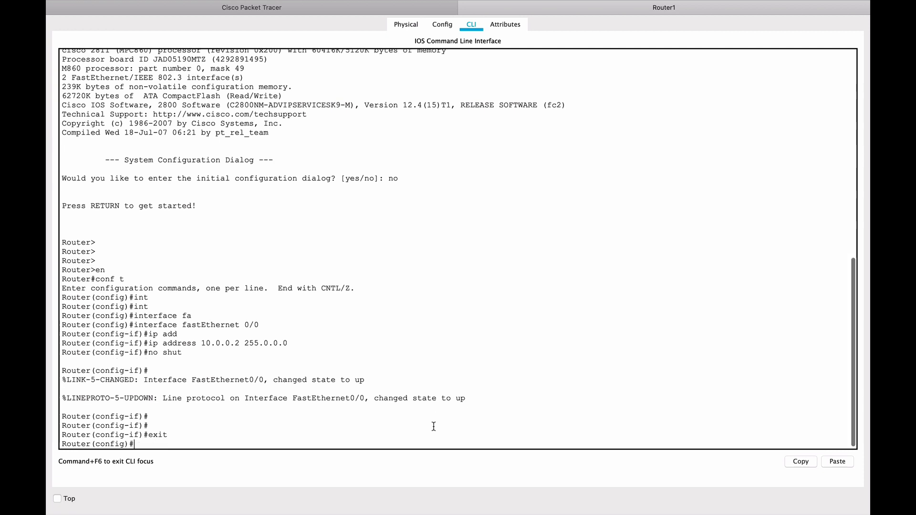
# - Assign IP address 11.0.0.1 with mask 255.0.0.0 to interface fa0/1 on Router1
pyautogui.write('fa')
pyautogui.press('BackSpace')
pyautogui.press('BackSpace')
pyautogui.write('in t fa0/1')
pyautogui.press('Return')
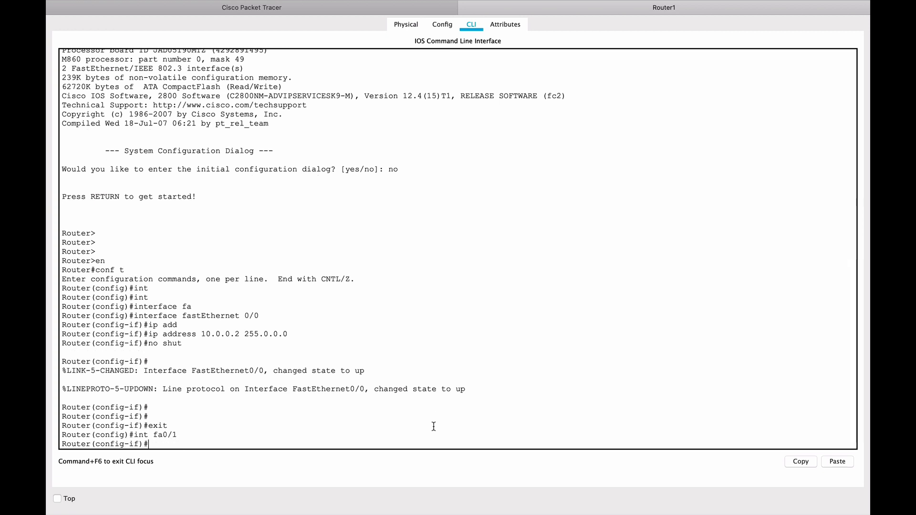
pyautogui.write('ip add')
pyautogui.press('Tab')
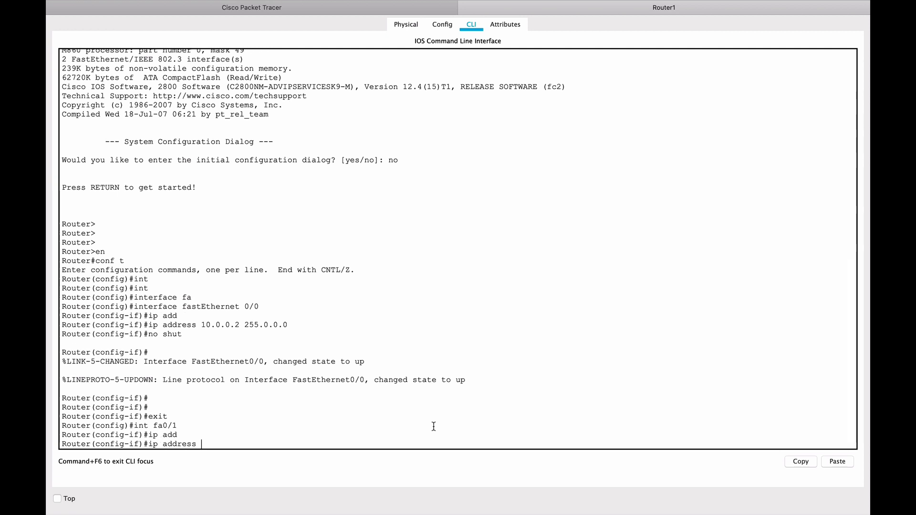
pyautogui.write('11.0.0.1')
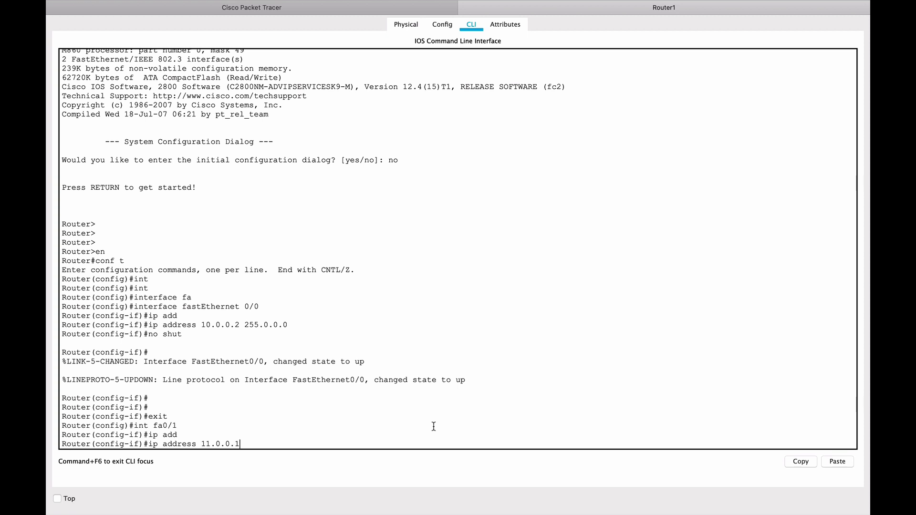
pyautogui.write(' 255.0.0.0')
pyautogui.press('Return')
# - Enable Router1's fa0/1 interface with no shut and check its link in the network topology
pyautogui.write('no shut')
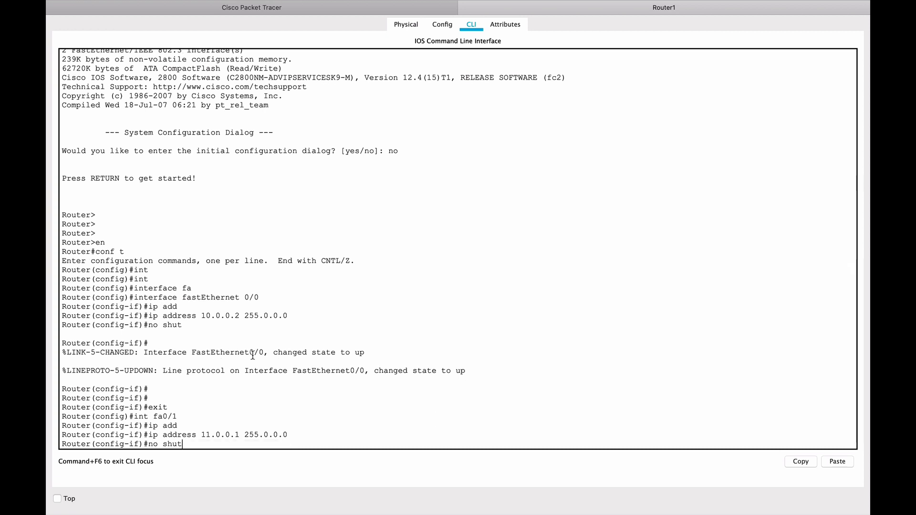
pyautogui.click(325, 5)
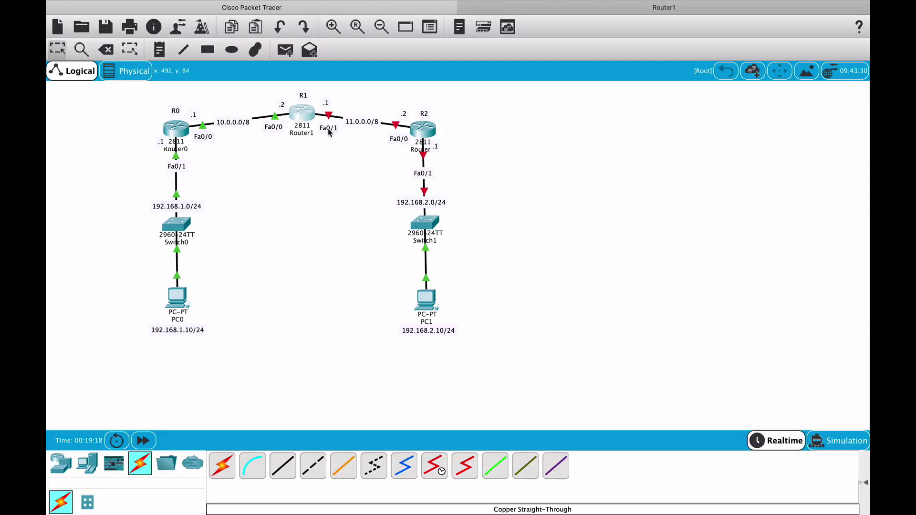
pyautogui.click(590, 9)
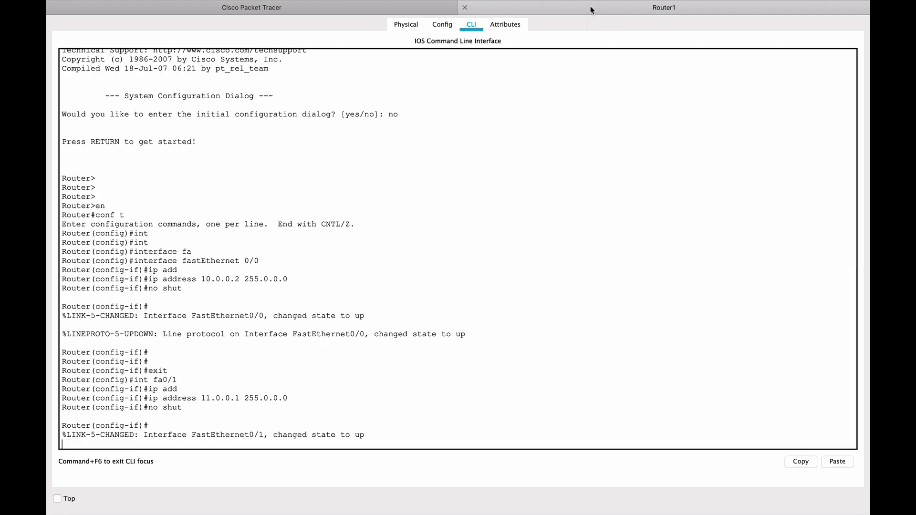
pyautogui.press('Return')
pyautogui.press('Return')
pyautogui.press('Return')
pyautogui.press('Return')
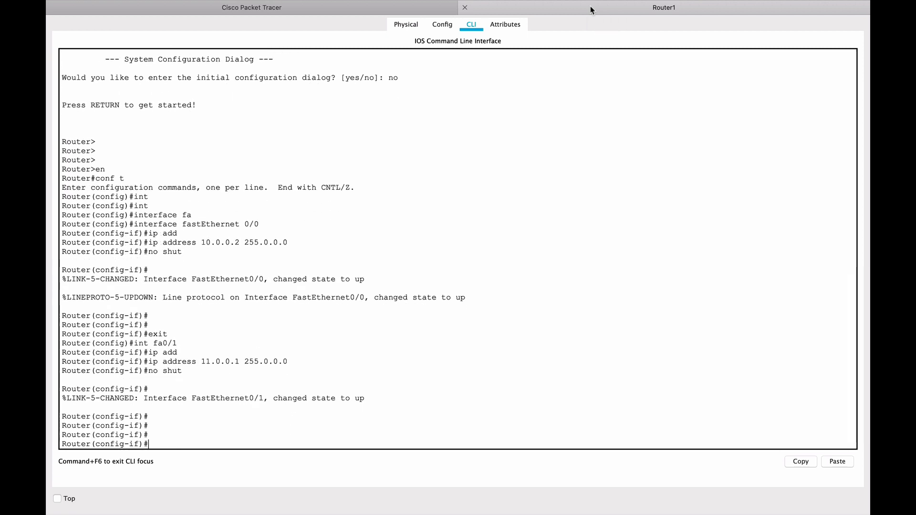
# - Close Router1, open Router2's command-line interface and answer no to the initial configuration dialog
pyautogui.moveTo(591, 0)
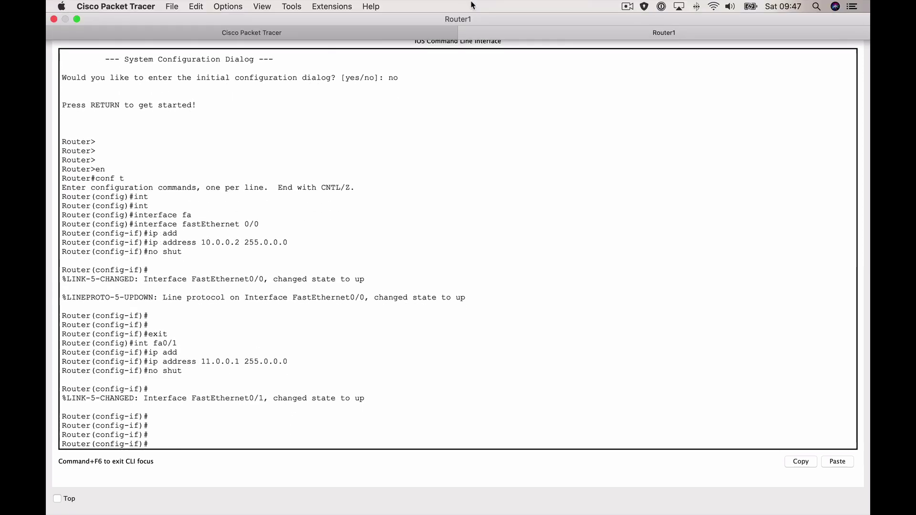
pyautogui.click(464, 33)
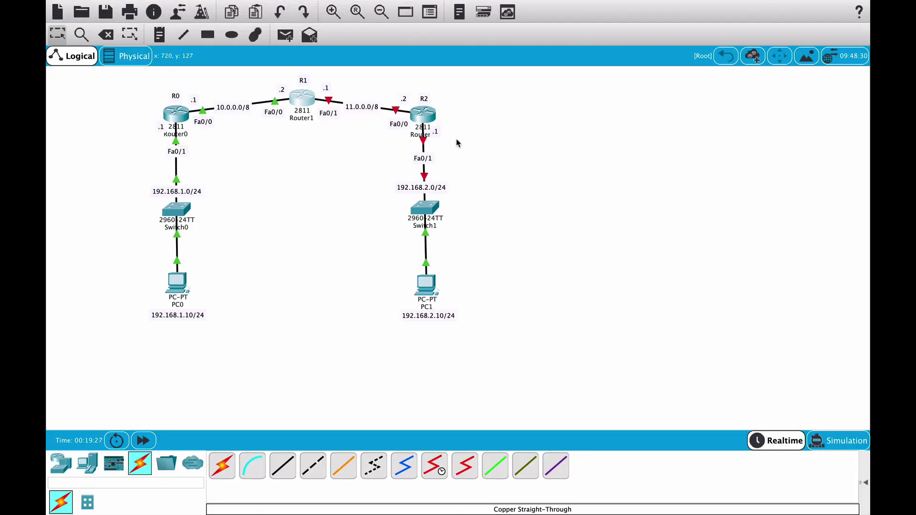
pyautogui.click(423, 116)
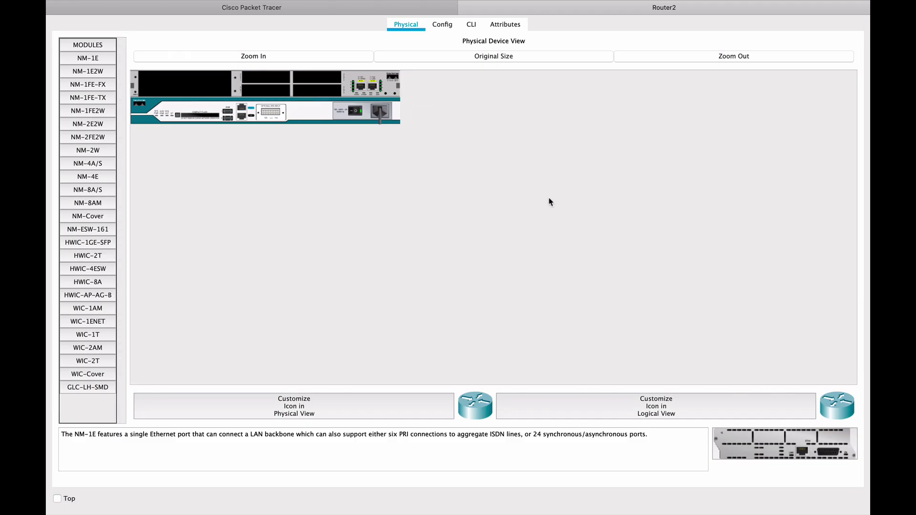
pyautogui.click(472, 24)
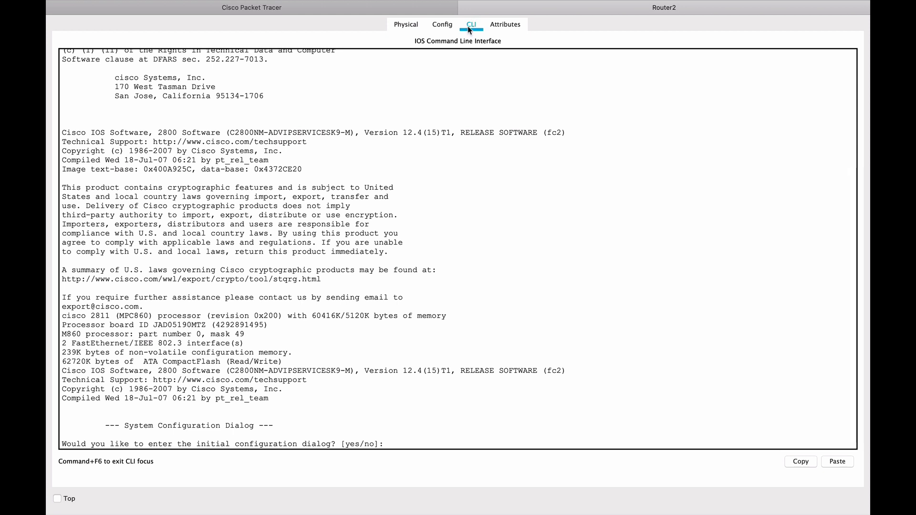
pyautogui.write('no')
pyautogui.press('Return')
pyautogui.press('Return')
pyautogui.press('Return')
pyautogui.press('Return')
pyautogui.press('Return')
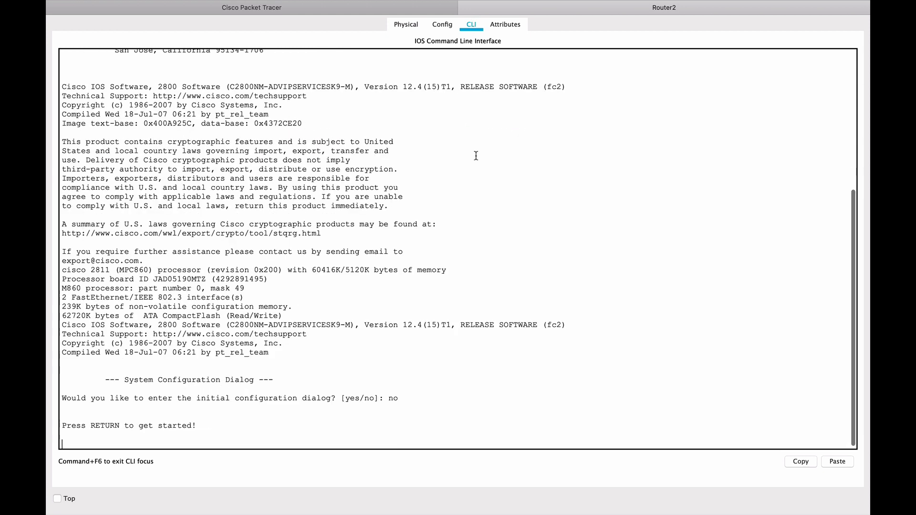
# - Enter privileged mode with en and global configuration mode with conf t on Router2
pyautogui.write('er>e')
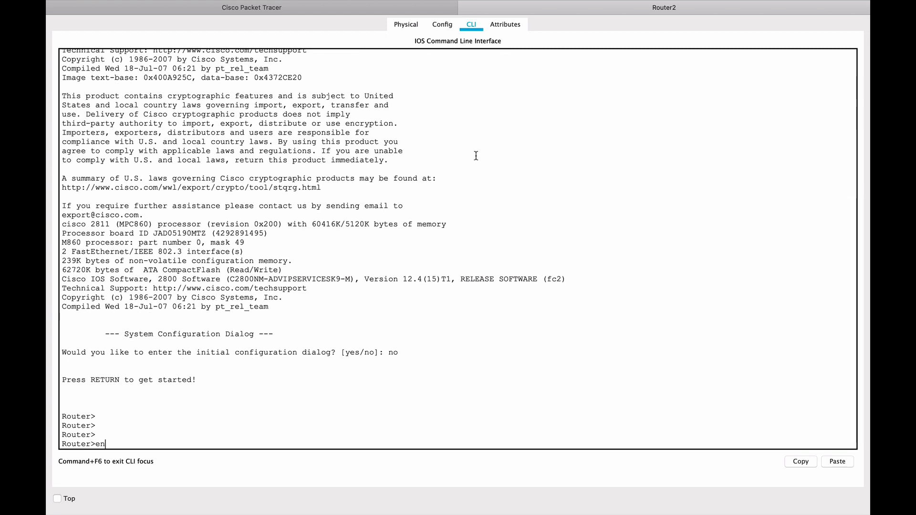
pyautogui.write('n')
pyautogui.press('Return')
pyautogui.write('conf t')
pyautogui.press('Return')
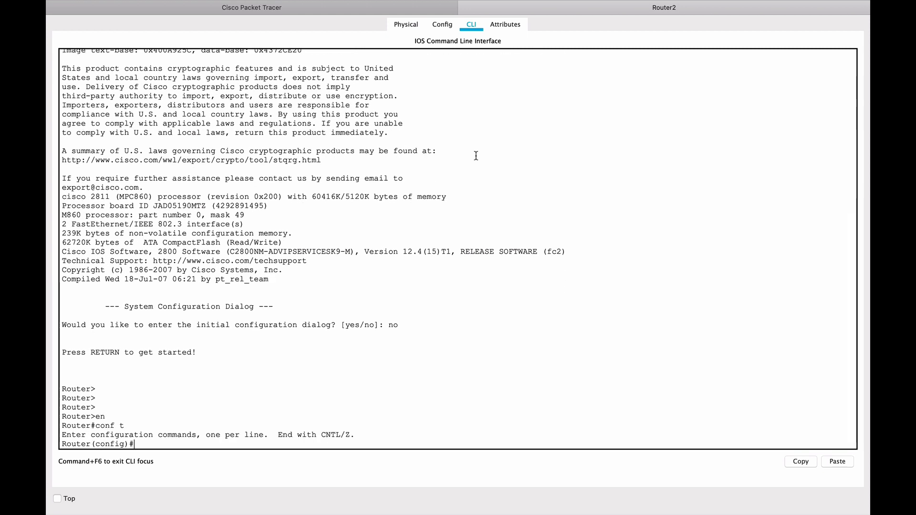
# - Assign IP address 11.0.0.2 with mask 255.0.0.0 to interface fa 0/0 on Router2
pyautogui.write('int')
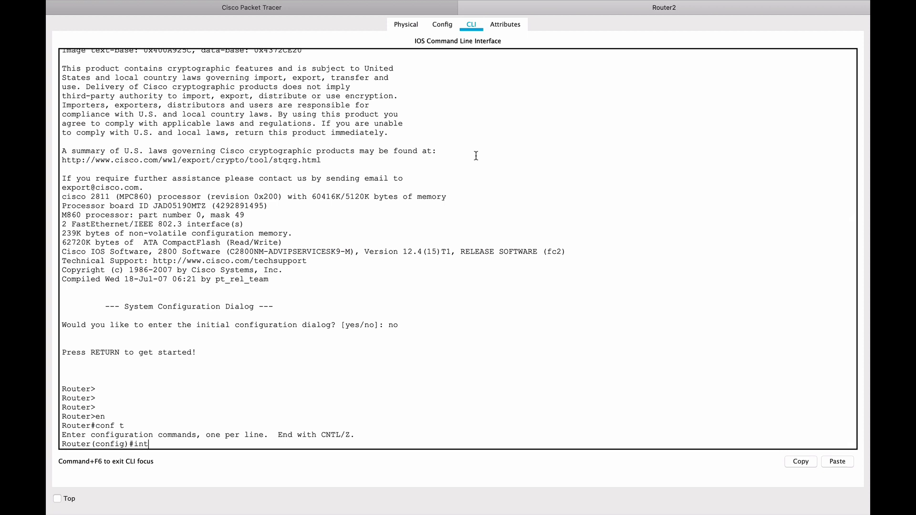
pyautogui.write(' fa 0/0')
pyautogui.press('Return')
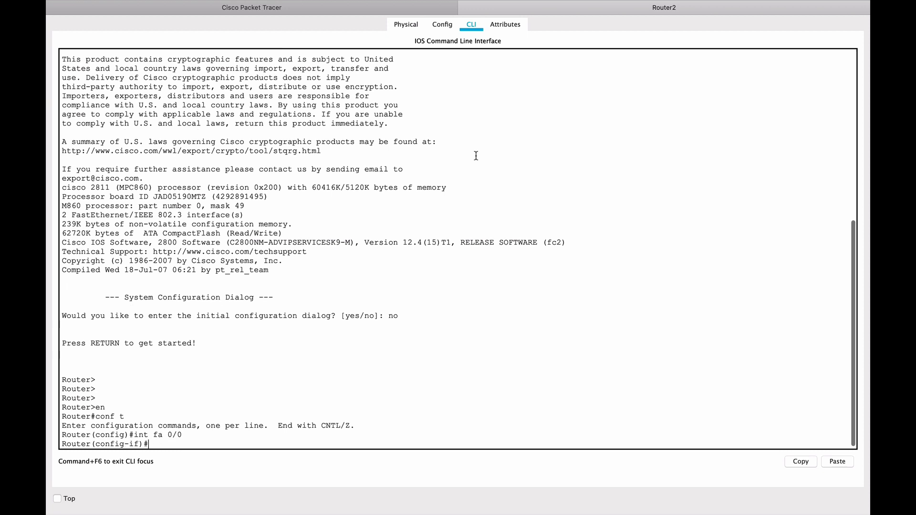
pyautogui.write('ip add')
pyautogui.press('Tab')
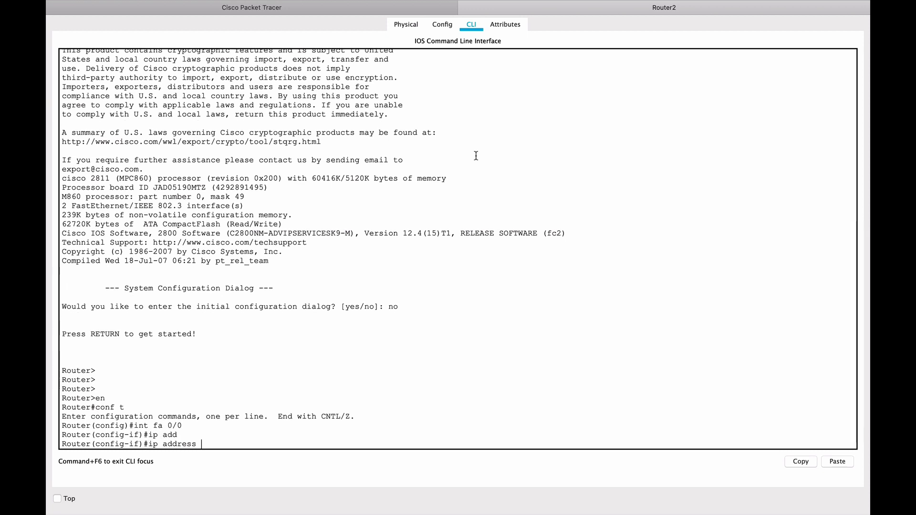
pyautogui.write('11.0.0.2 255')
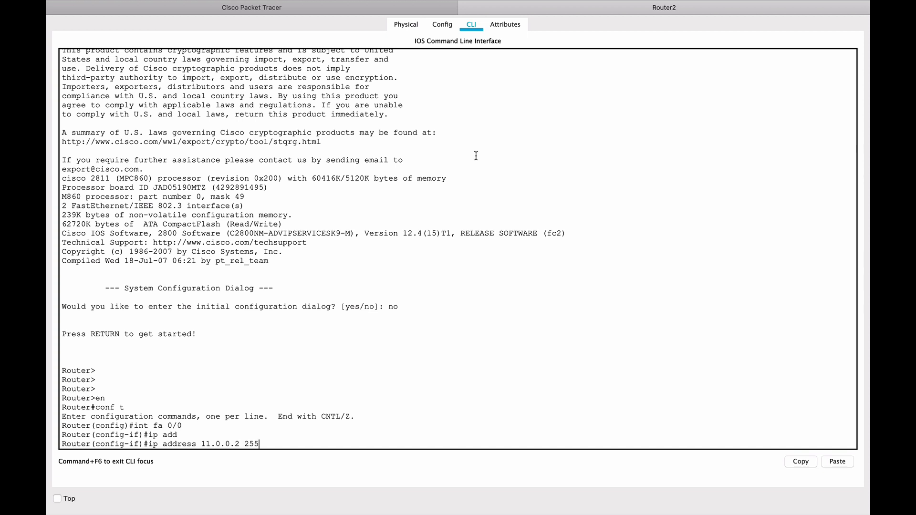
pyautogui.write('.0.0.0')
pyautogui.press('Return')
# - Enable Router2's fa 0/0 interface with no shut and exit to global configuration mode
pyautogui.write('no shut')
pyautogui.press('Return')
pyautogui.press('Return')
pyautogui.press('Return')
pyautogui.write('exit')
pyautogui.press('Return')
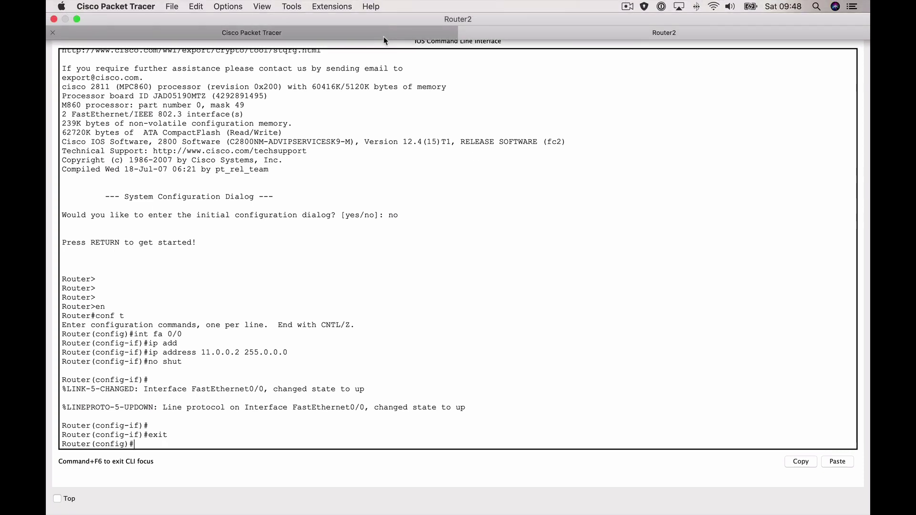
# - Check the state of the router links in the network topology and return to Router2's command line
pyautogui.click(386, 33)
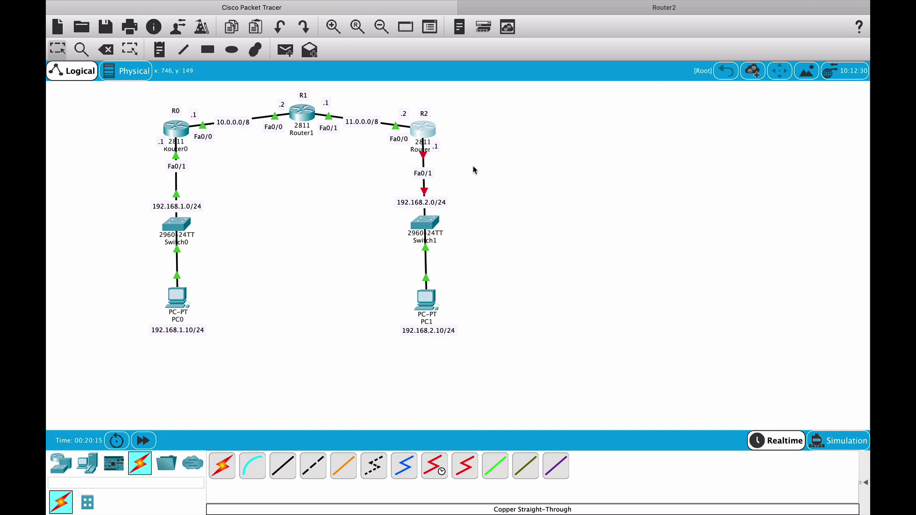
pyautogui.click(432, 134)
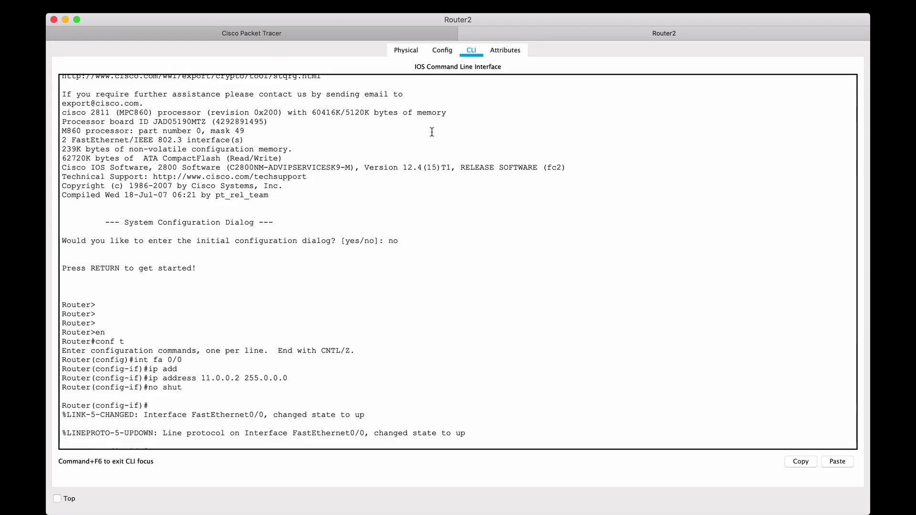
pyautogui.press('Return')
pyautogui.write('exit')
pyautogui.press('Return')
pyautogui.press('Return')
pyautogui.press('Return')
pyautogui.press('Return')
pyautogui.press('Return')
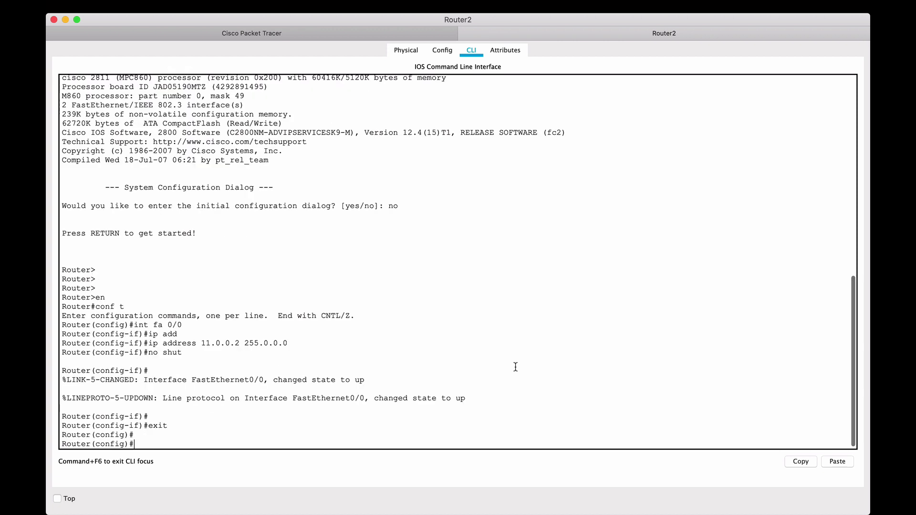
# - Assign IP address 192.168.2.1 with mask 255.255.255.0 to interface fa0/1 on Router2
pyautogui.write('int fa0/1')
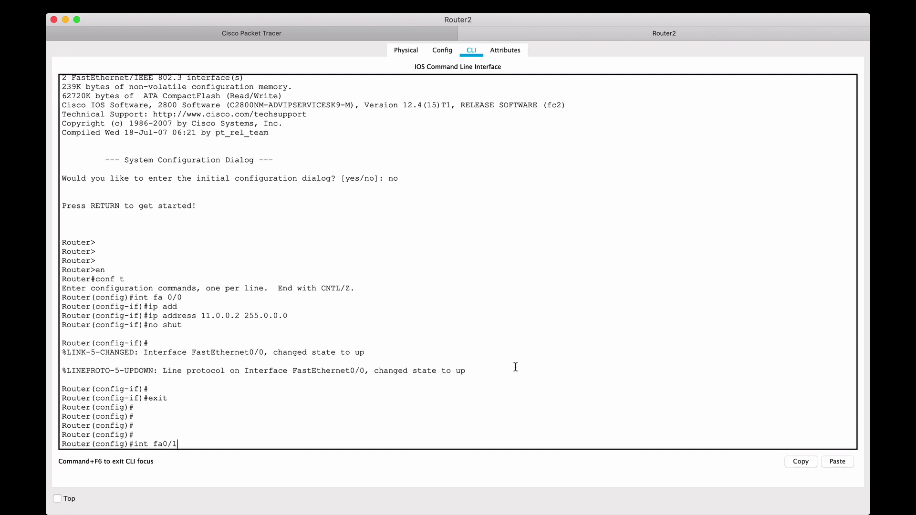
pyautogui.press('Return')
pyautogui.press('Return')
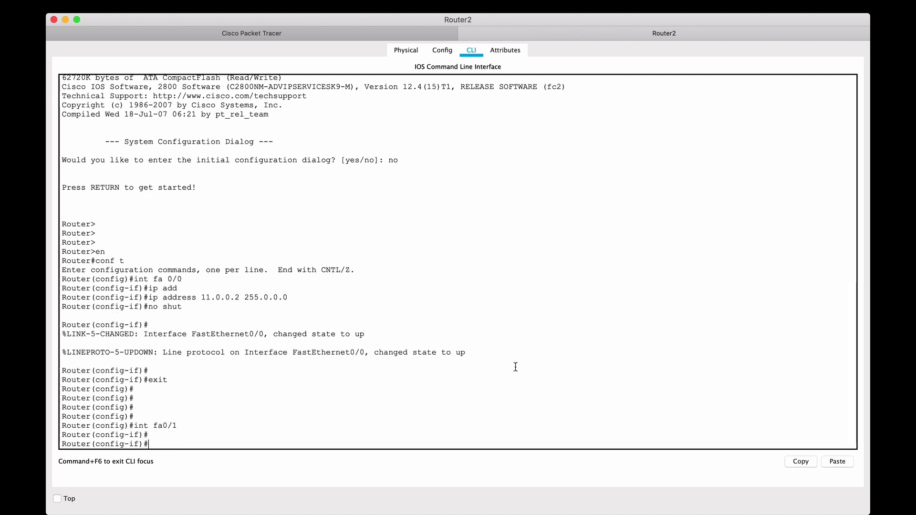
pyautogui.write('ip add')
pyautogui.press('Tab')
pyautogui.write('192.168')
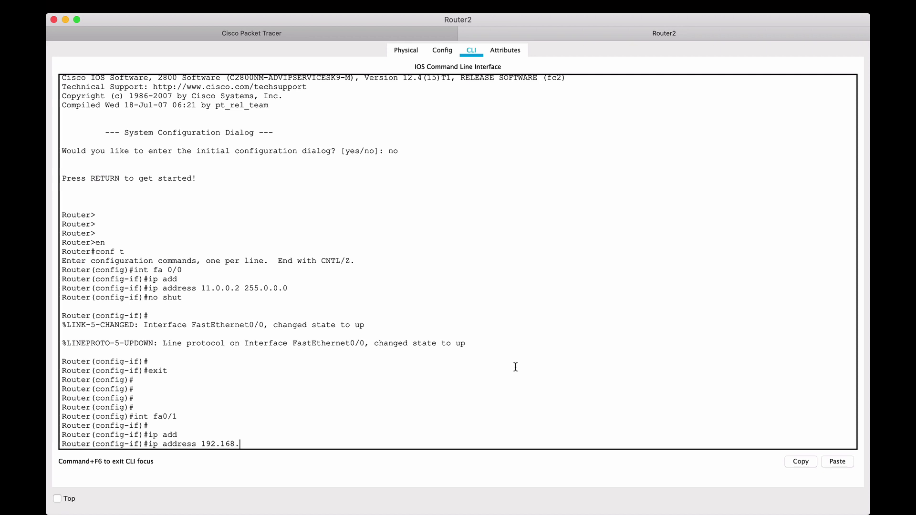
pyautogui.write('.2.1 255.255.255.0')
pyautogui.press('Return')
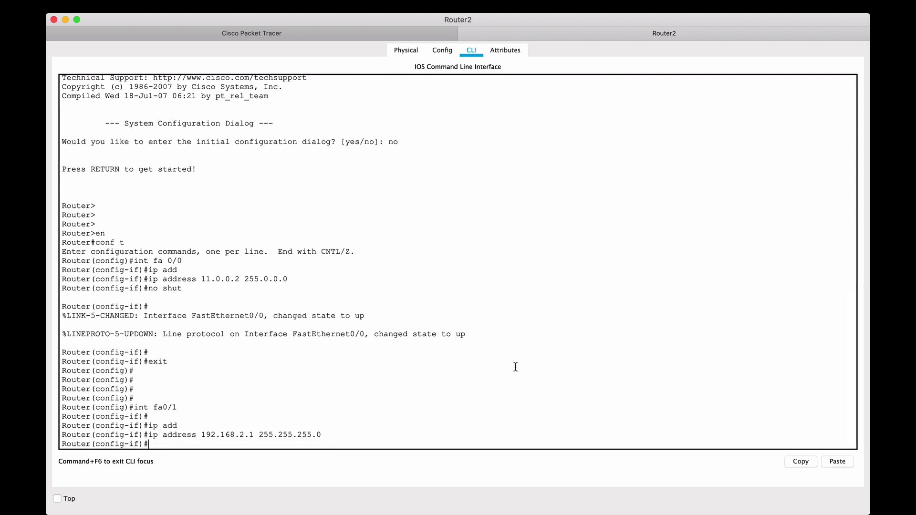
# - Enable Router2's fa0/1 interface with no shut and close the Router2 window
pyautogui.write('no shut')
pyautogui.press('Return')
pyautogui.press('Return')
pyautogui.press('Return')
pyautogui.press('Return')
pyautogui.press('Return')
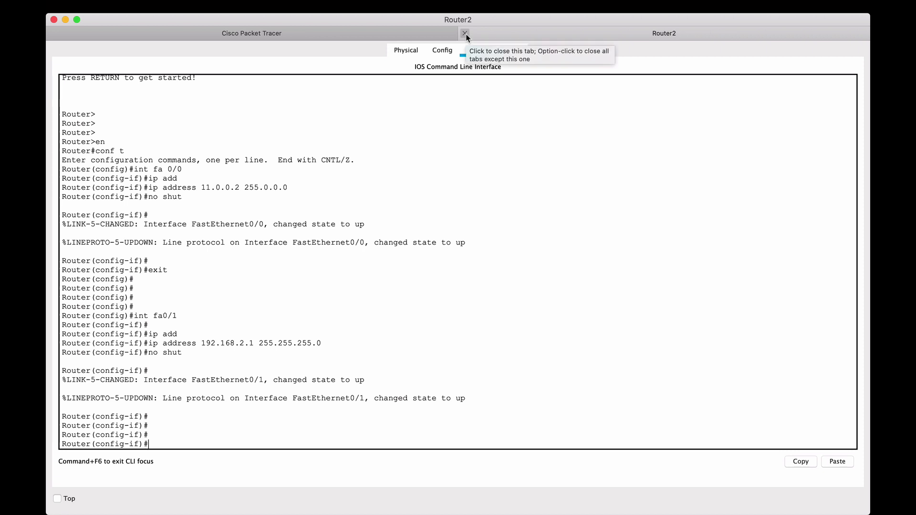
pyautogui.click(465, 34)
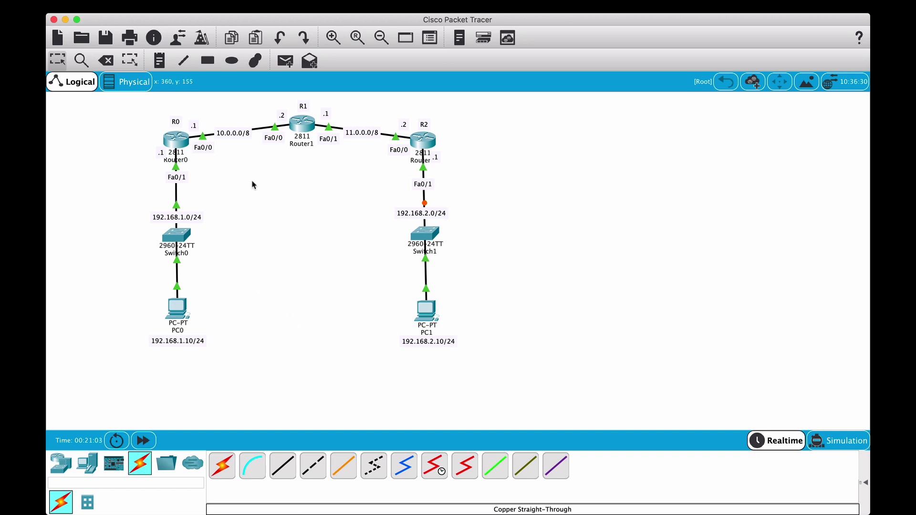
# - Ping the default gateway 192.168.1.1 from PC0's command prompt, and close the PC0 window
pyautogui.click(183, 311)
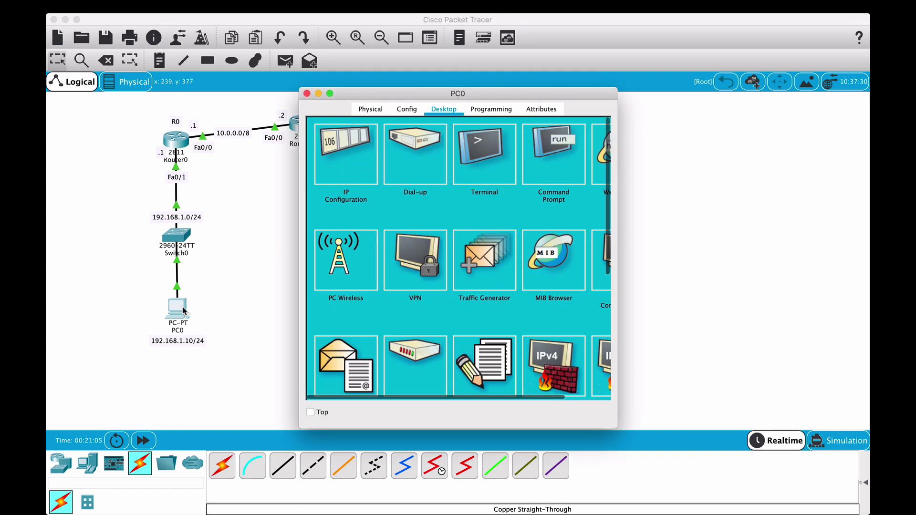
pyautogui.click(546, 163)
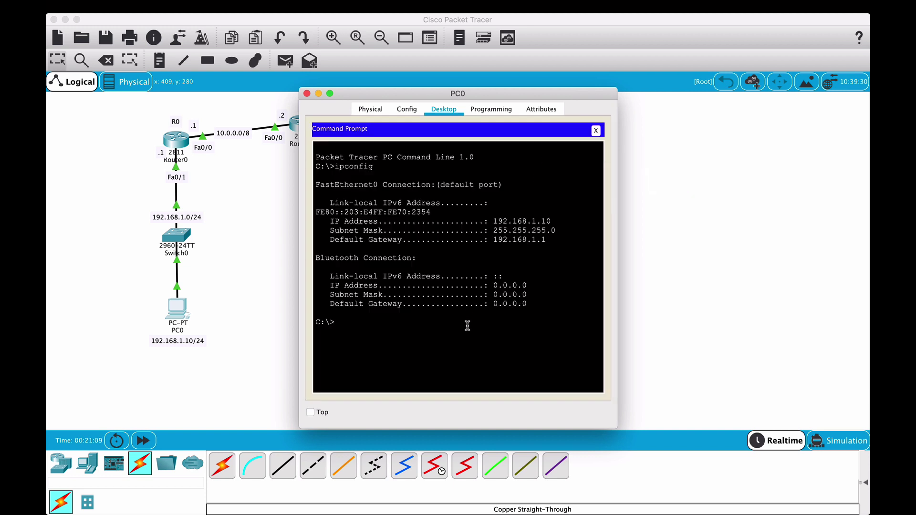
pyautogui.write('ping 192.168.1.1')
pyautogui.press('Return')
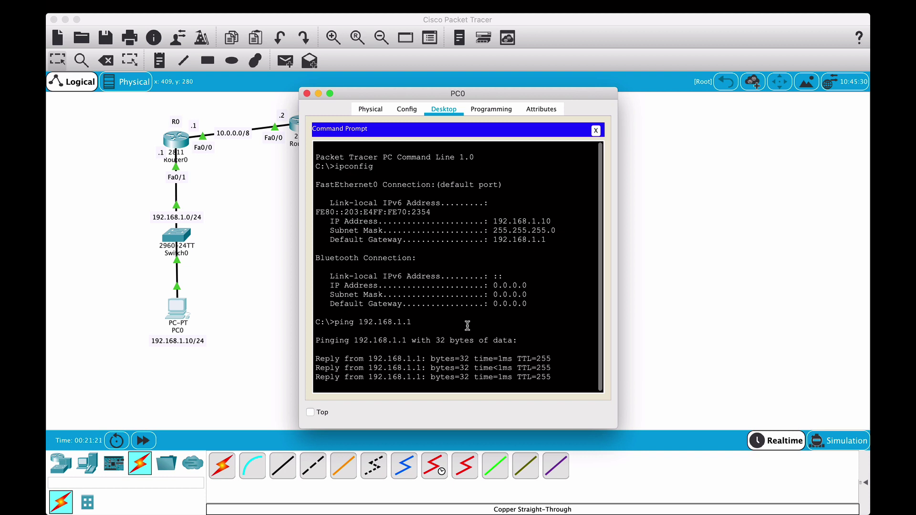
pyautogui.click(307, 94)
# - Ping the default gateway 192.168.2.1 from PC1's command prompt, and close the PC1 window
pyautogui.click(428, 311)
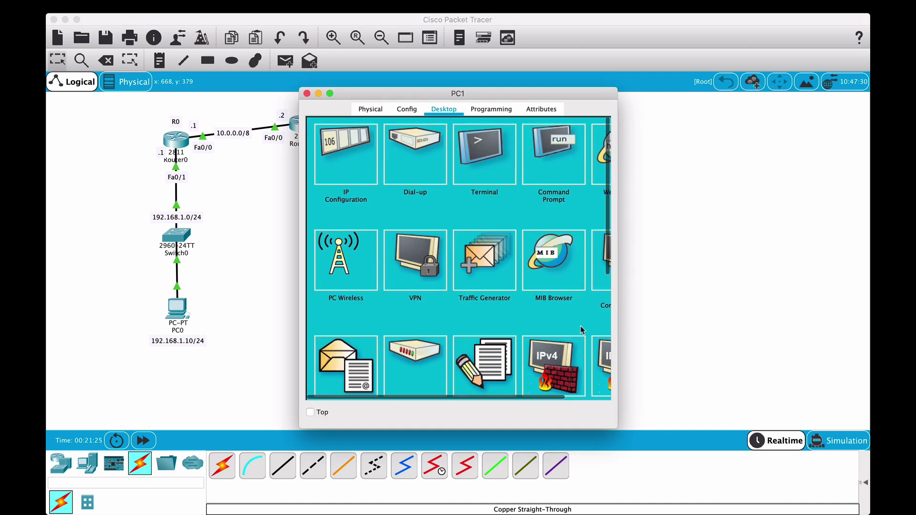
pyautogui.click(564, 160)
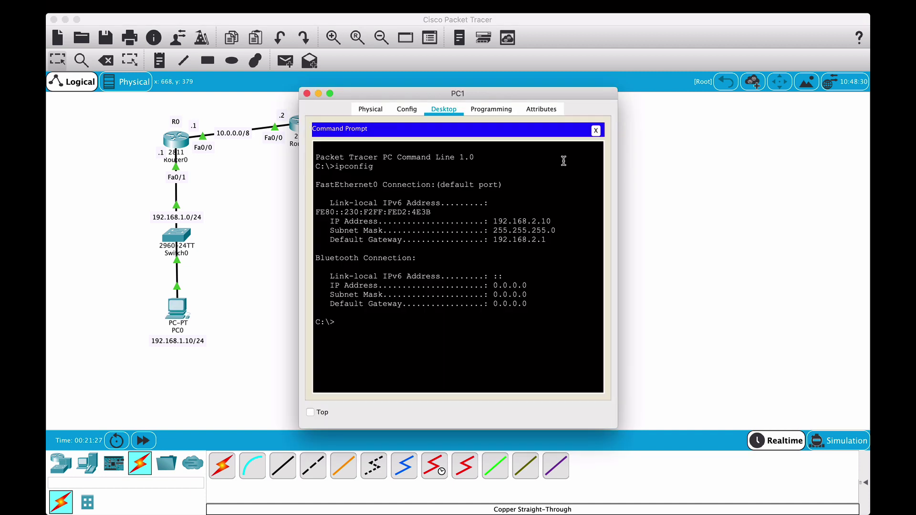
pyautogui.write('ping 192.168.2.1')
pyautogui.press('Return')
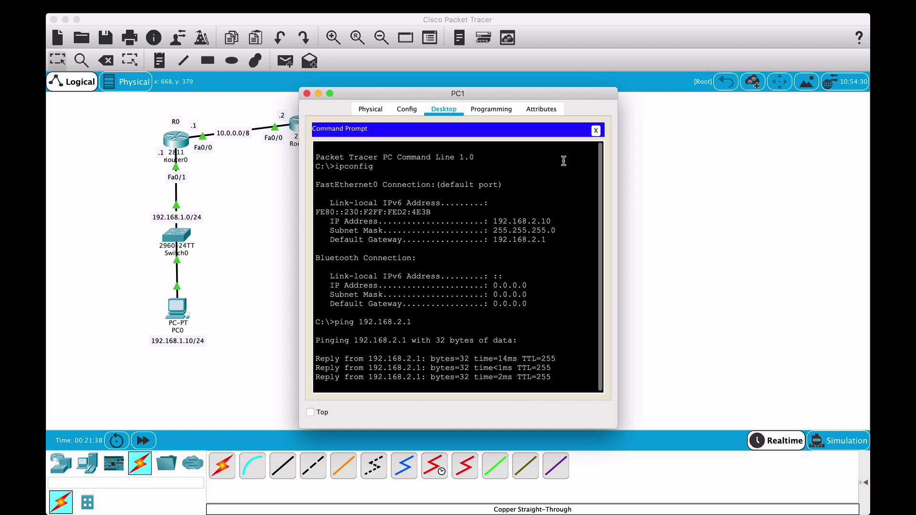
pyautogui.click(307, 94)
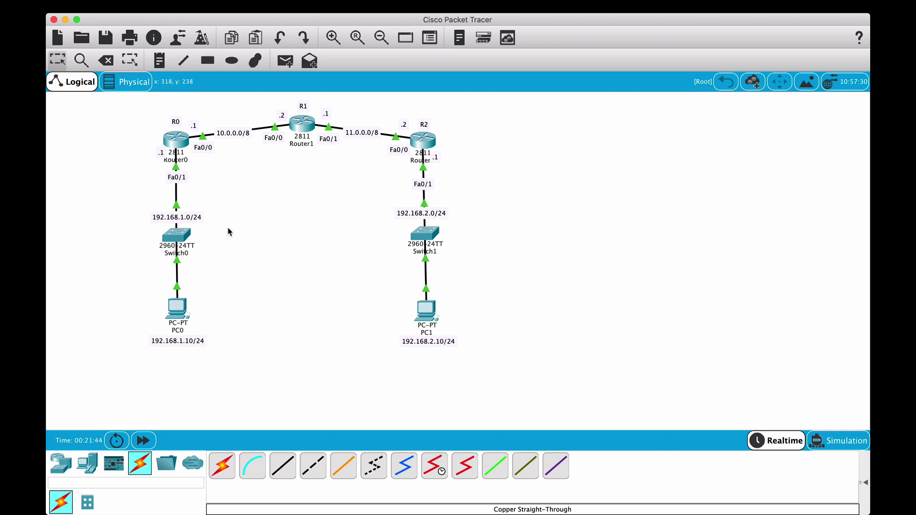
# - Enable RIP version 2 routing on Router0 with the commands router rip and version 2
pyautogui.click(176, 142)
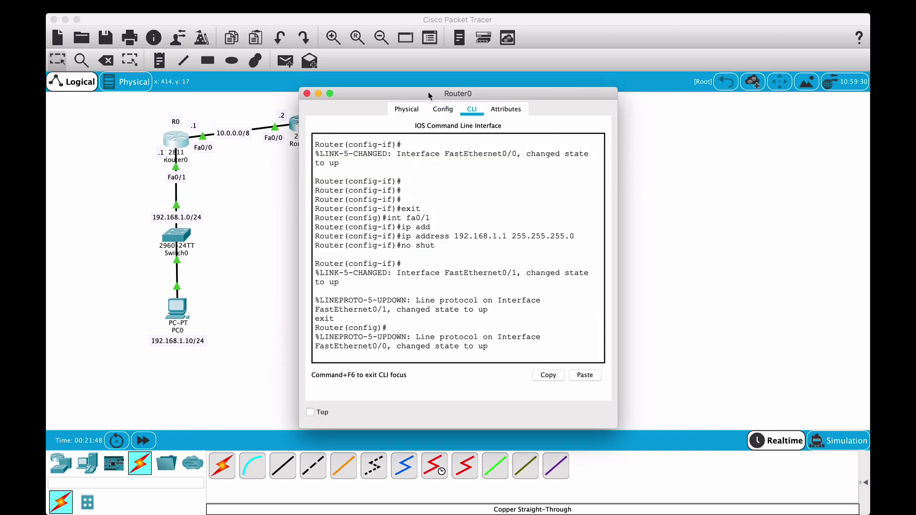
pyautogui.moveTo(428, 92); pyautogui.dragTo(580, 89)
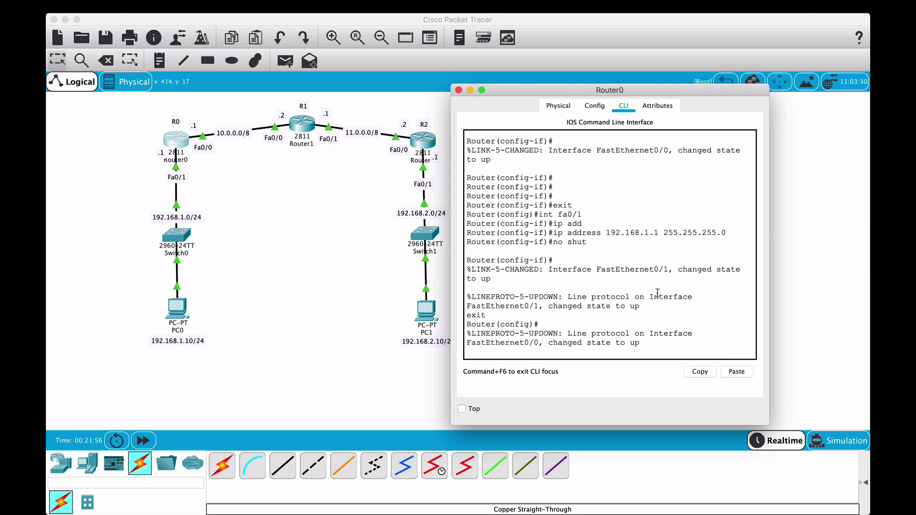
pyautogui.press('Return')
pyautogui.press('Return')
pyautogui.press('Return')
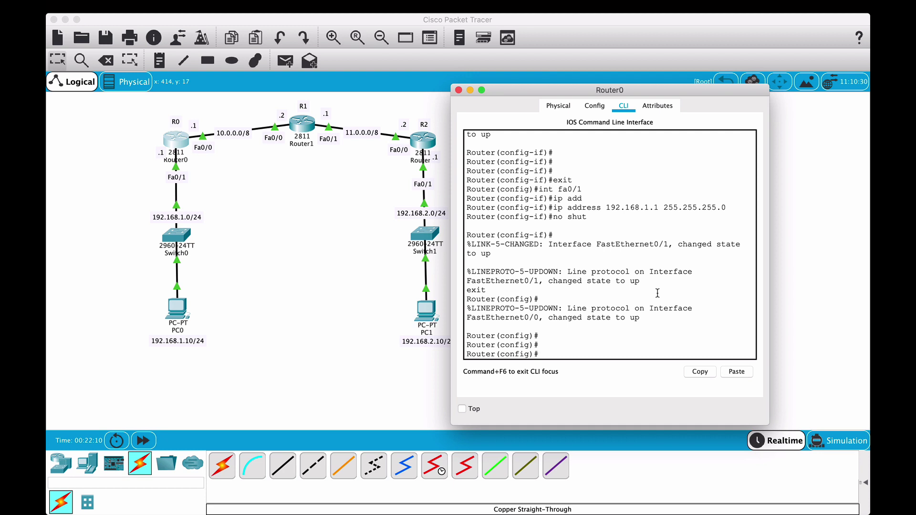
pyautogui.write('router rip')
pyautogui.press('Return')
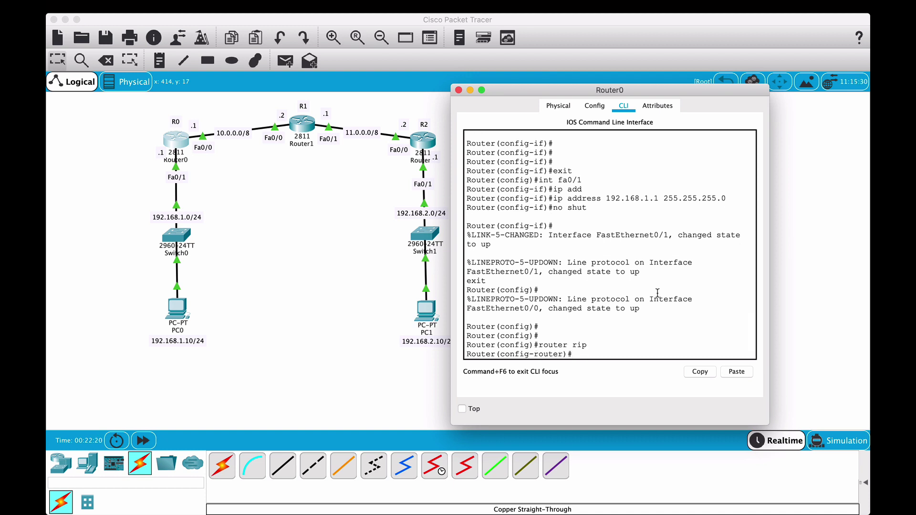
pyautogui.write('version 2')
pyautogui.press('Return')
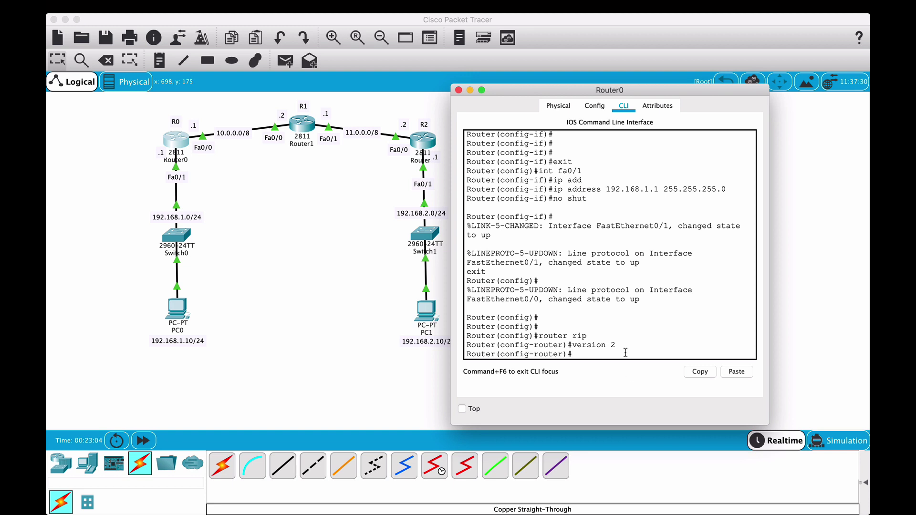
# - Add network 10.0.0.0 to Router0's RIP configuration
pyautogui.write('netw')
pyautogui.press('Tab')
pyautogui.write('100')
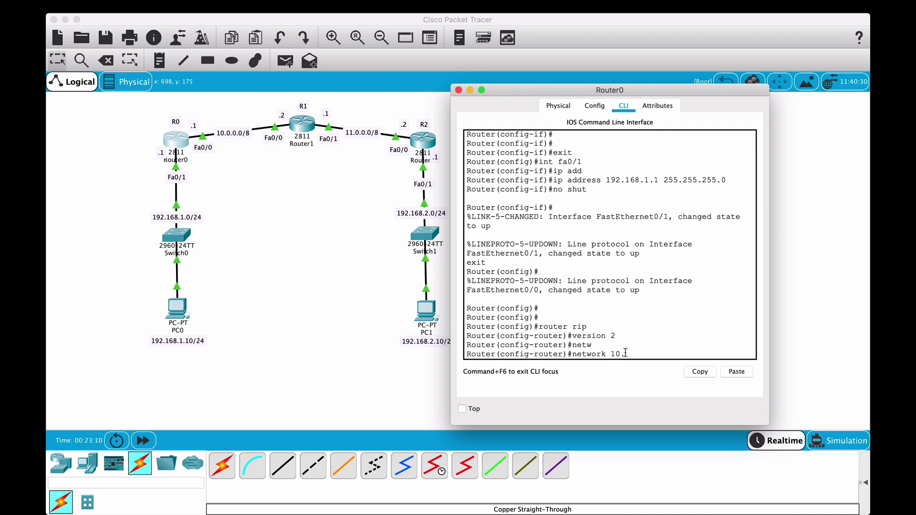
pyautogui.write('0.0.0')
pyautogui.press('Return')
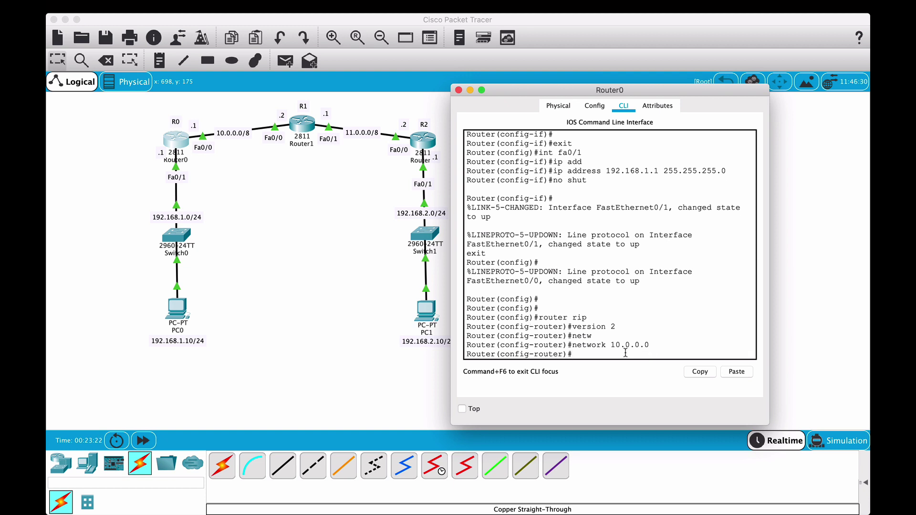
# - Add network 192.168.1.0 to Router0's RIP configuration, exit RIP configuration mode and close the Router0 window
pyautogui.write('netw')
pyautogui.press('Tab')
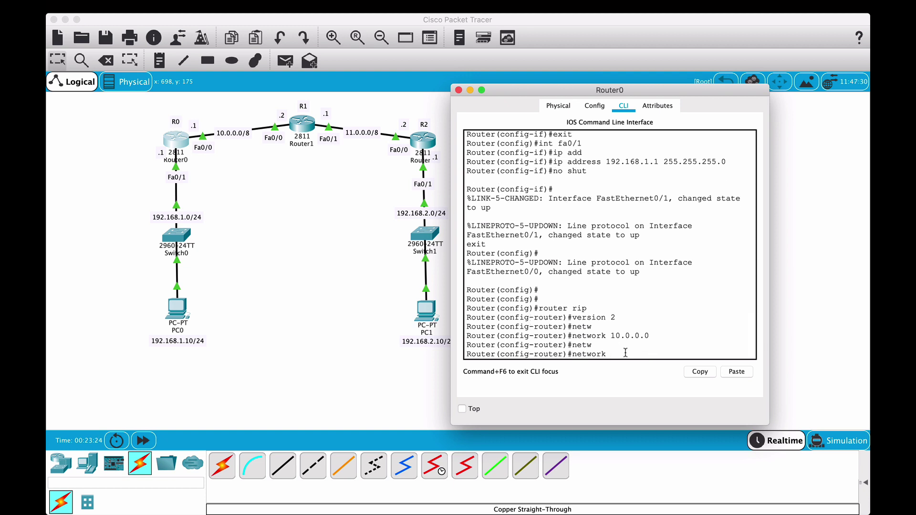
pyautogui.write('192.168.1.0')
pyautogui.press('Return')
pyautogui.write('exit')
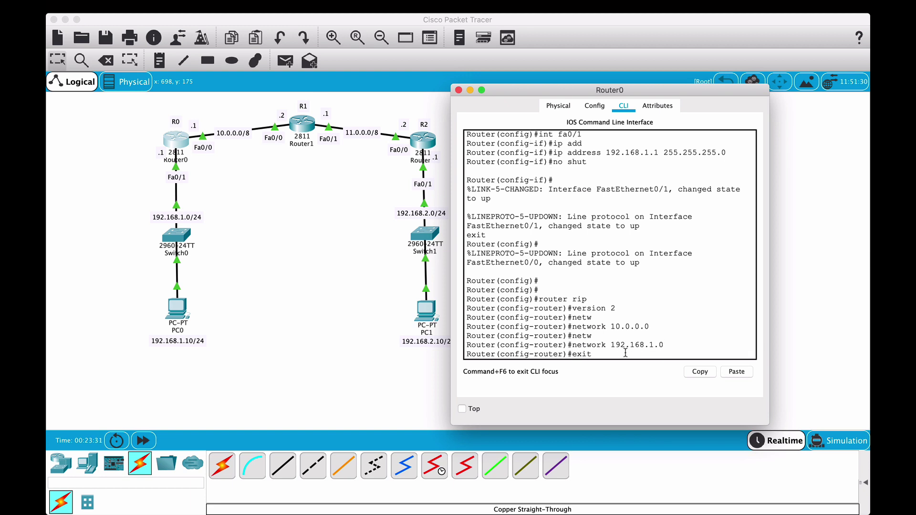
pyautogui.press('Return')
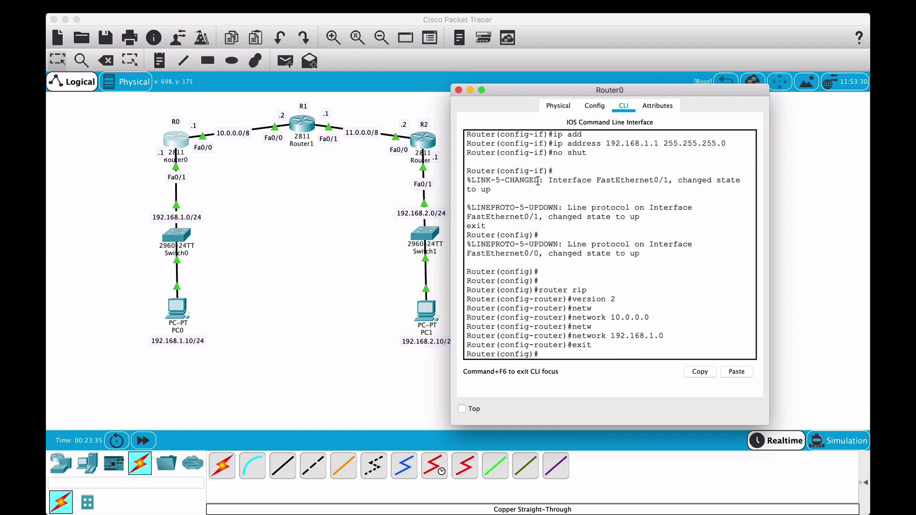
pyautogui.click(460, 92)
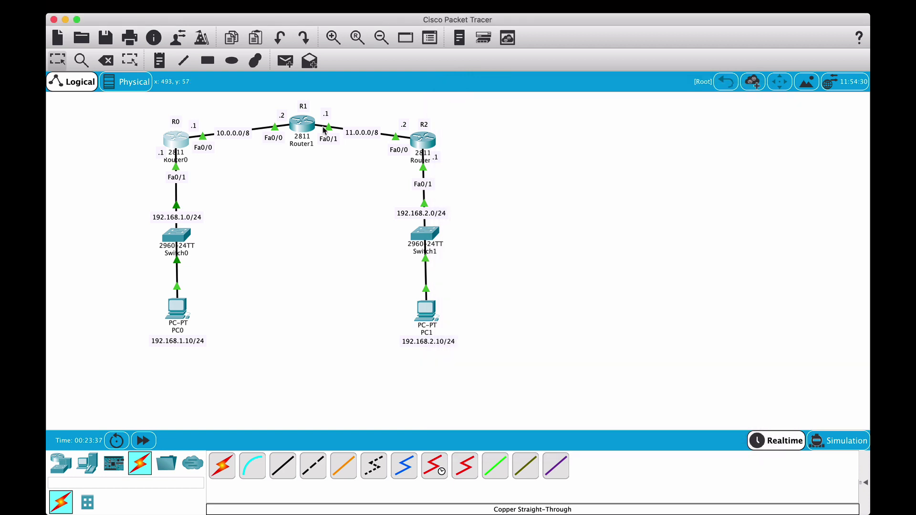
# - Exit interface configuration on Router1 and enable RIP version 2 routing with router rip and version 2
pyautogui.click(306, 126)
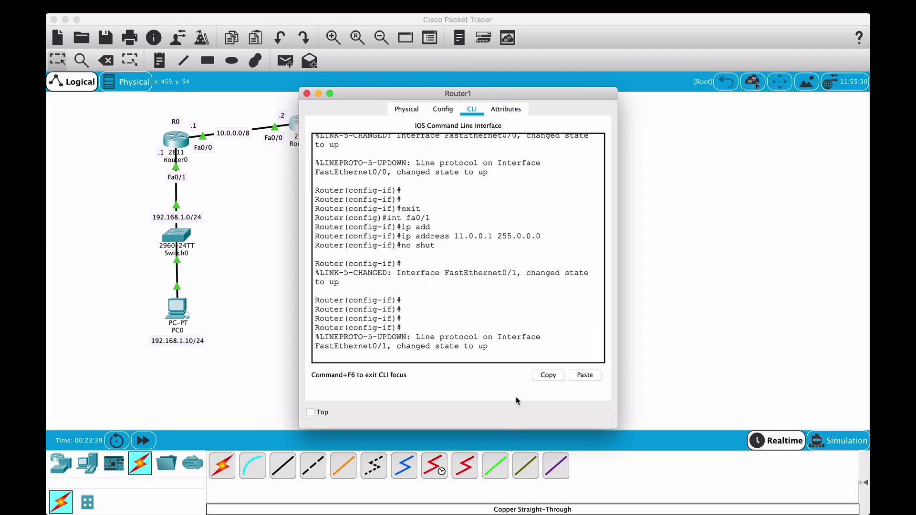
pyautogui.press('Return')
pyautogui.press('Return')
pyautogui.press('Return')
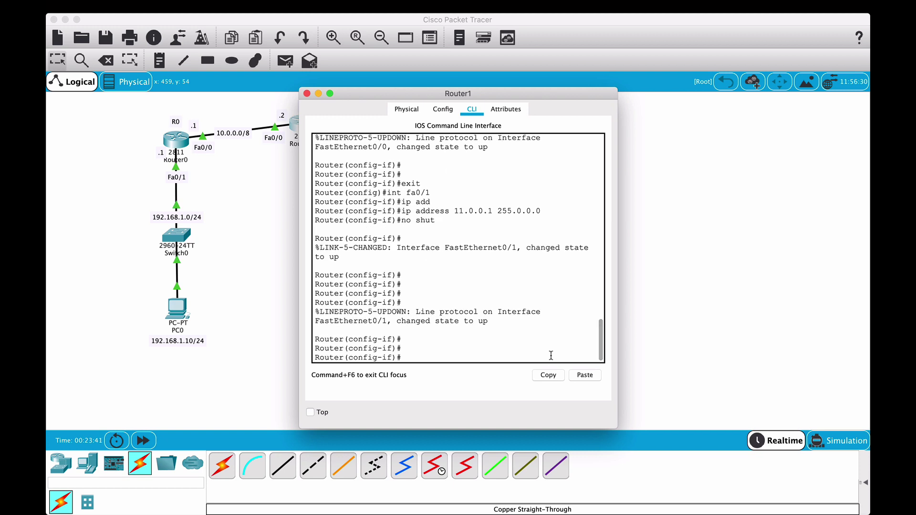
pyautogui.write('exit')
pyautogui.press('Return')
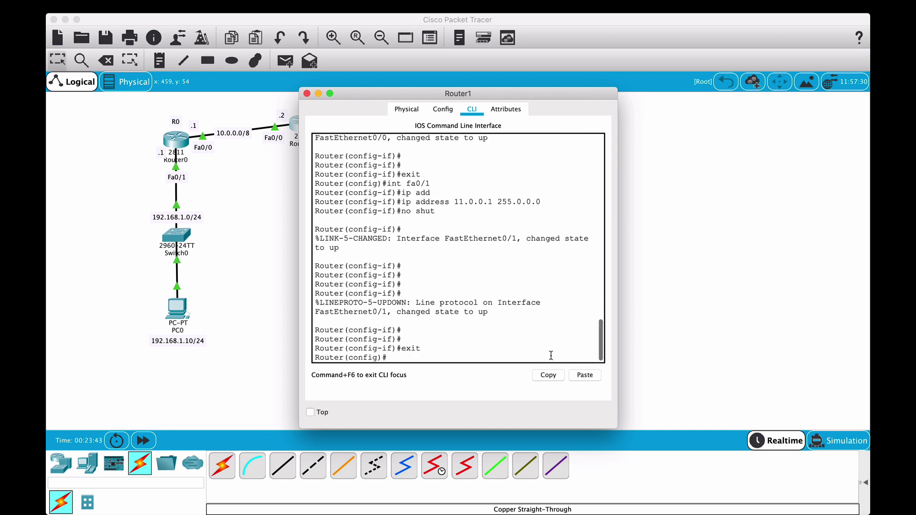
pyautogui.write('router rip')
pyautogui.press('Return')
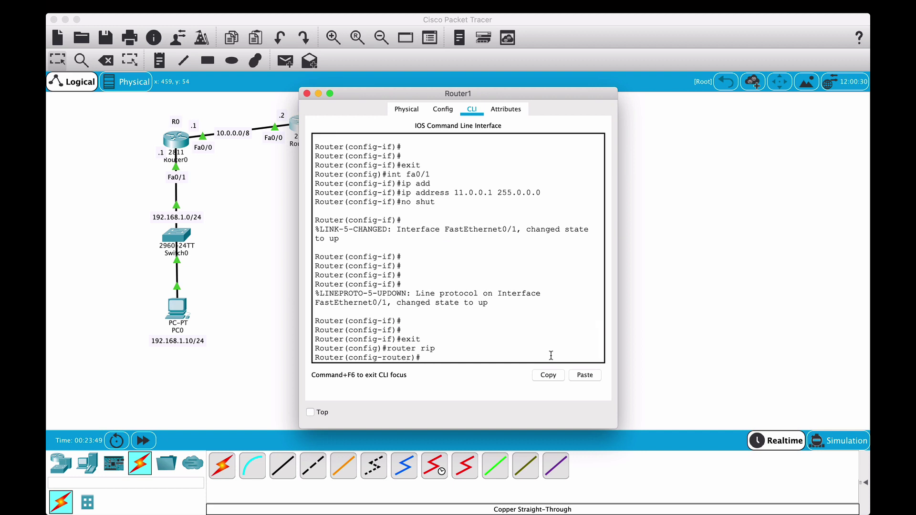
pyautogui.write('version 2')
pyautogui.press('Return')
# - Add network 10.0.0.0 to Router1's RIP configuration
pyautogui.write('netw')
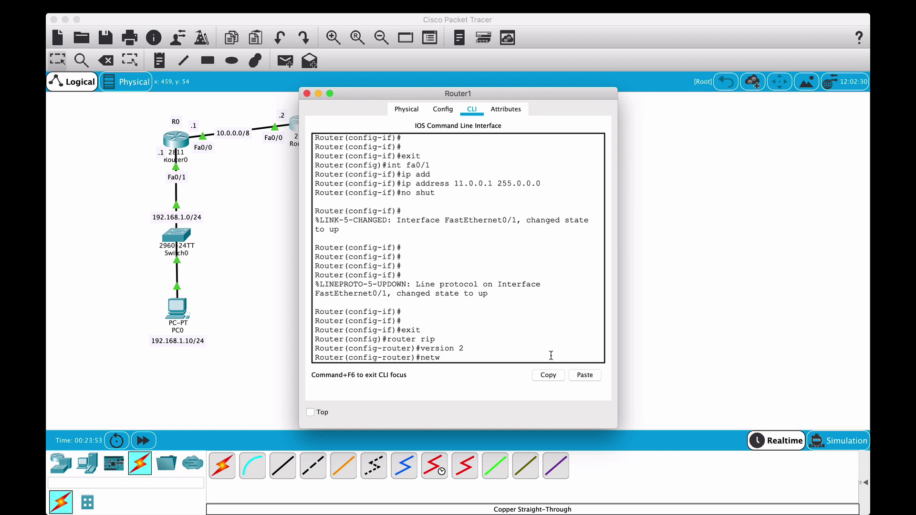
pyautogui.press('Tab')
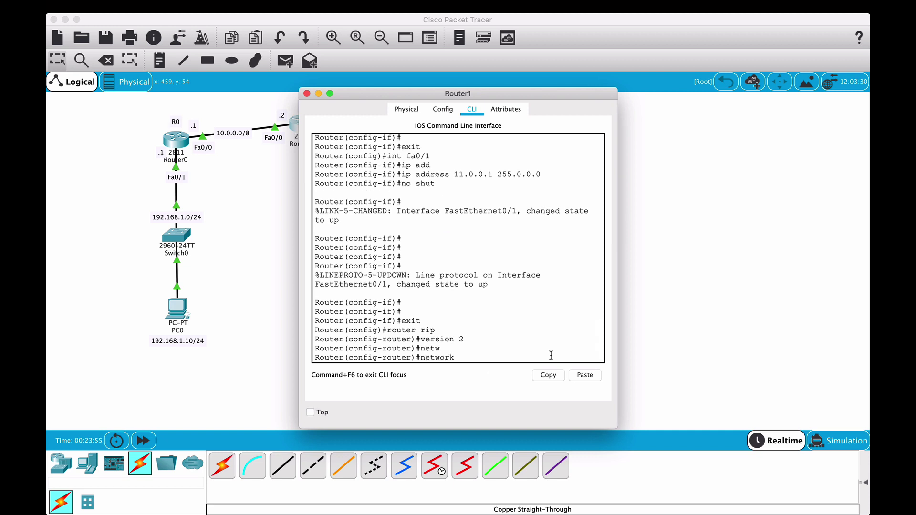
pyautogui.write('10.0.0.0')
pyautogui.press('Return')
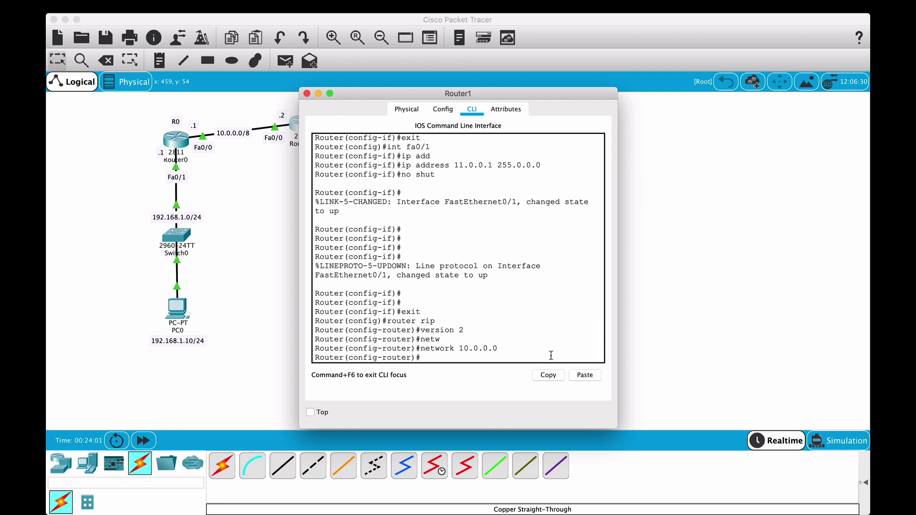
# - Add network 11.0.0.0 to Router1's RIP configuration, exit RIP configuration mode and close the Router1 window
pyautogui.write('netw')
pyautogui.press('Tab')
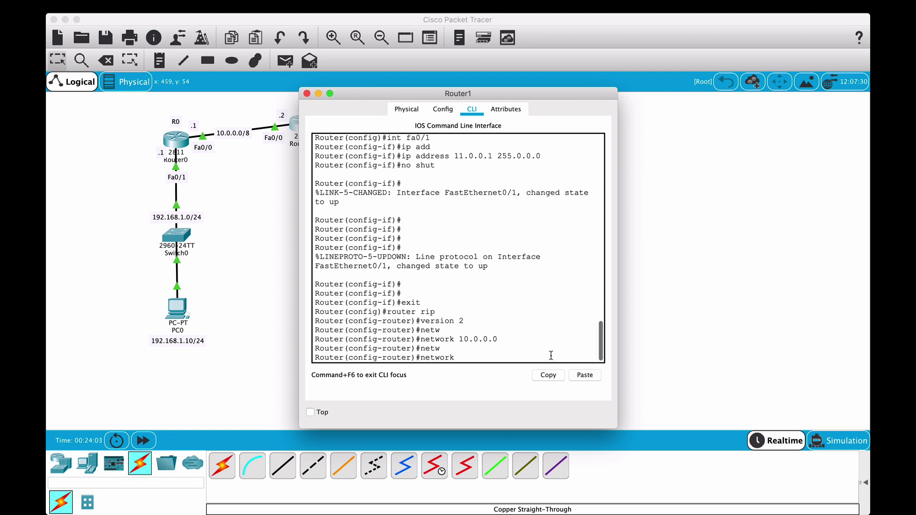
pyautogui.write('11.0.0.0')
pyautogui.press('Return')
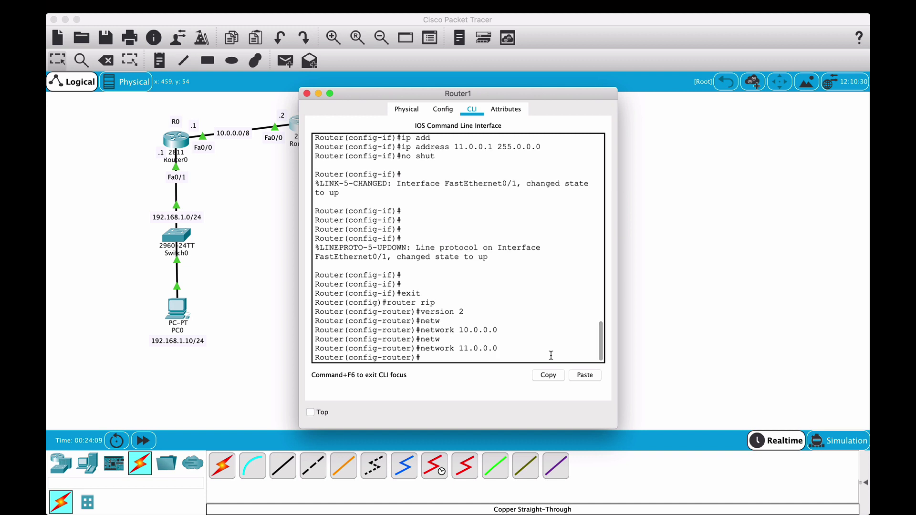
pyautogui.write('exsit')
pyautogui.press('BackSpace')
pyautogui.press('BackSpace')
pyautogui.press('BackSpace')
pyautogui.press('BackSpace')
pyautogui.write('xit')
pyautogui.press('Return')
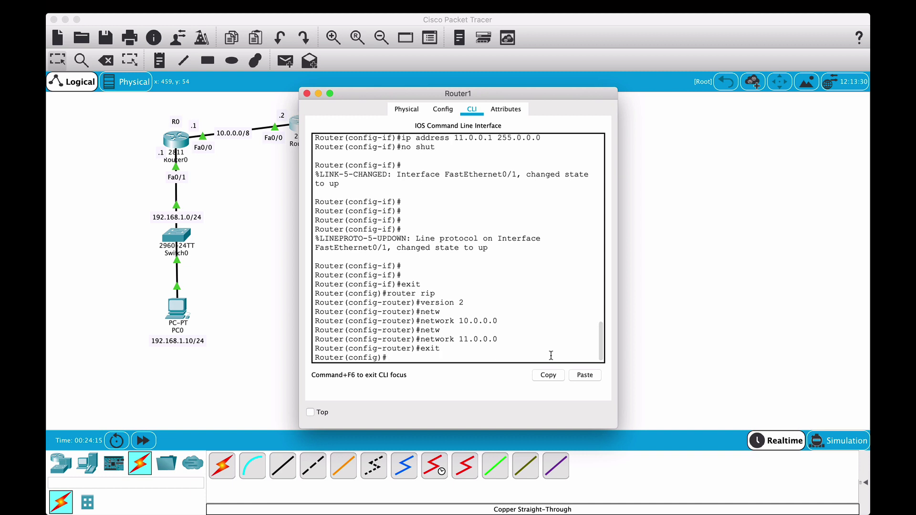
pyautogui.click(307, 94)
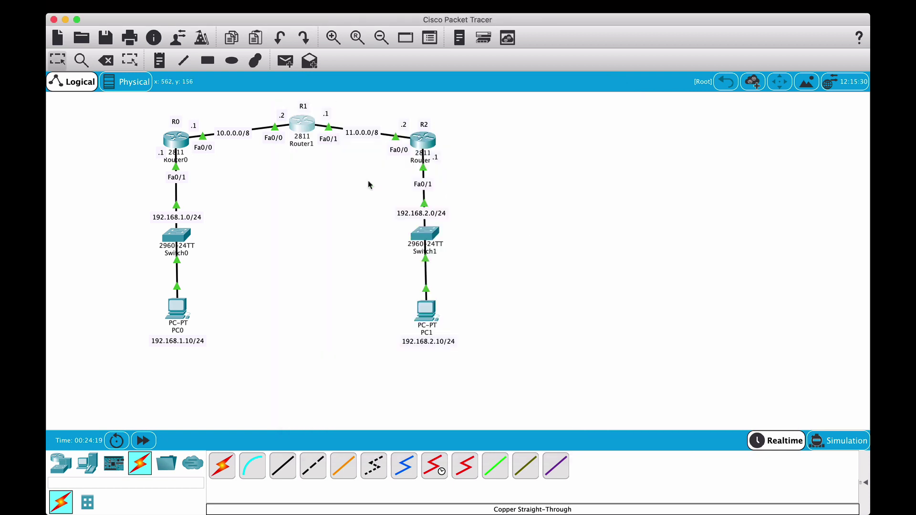
# - Exit interface configuration on Router2 and enable RIP version 2 routing with router rip and version 2
pyautogui.click(423, 140)
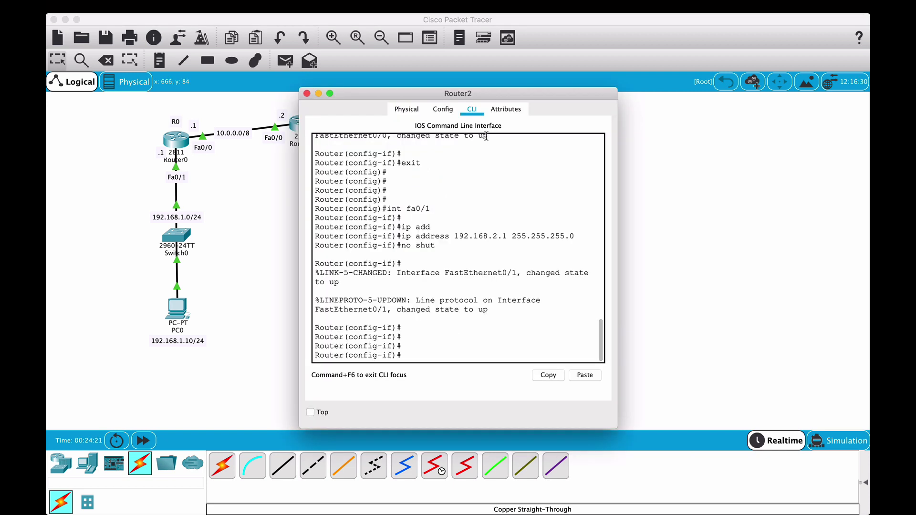
pyautogui.moveTo(472, 94); pyautogui.dragTo(639, 71)
pyautogui.click(601, 326)
pyautogui.write('exit')
pyautogui.press('Return')
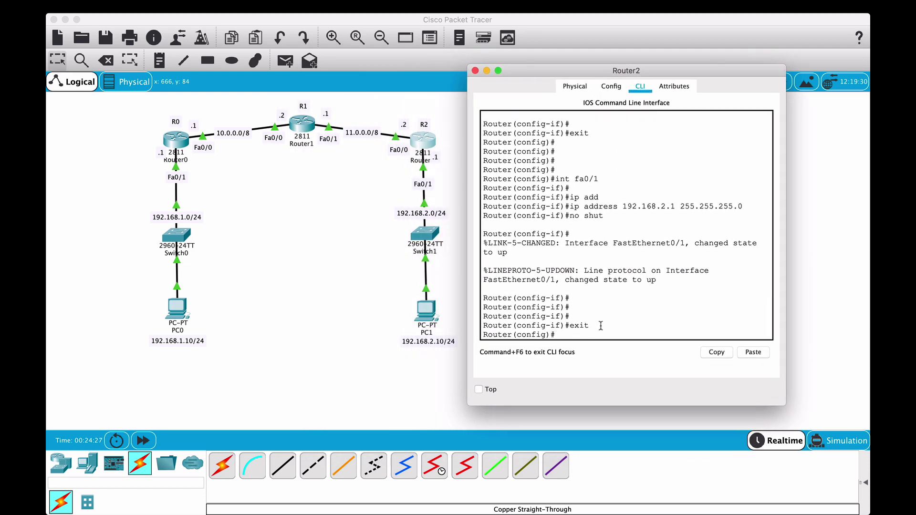
pyautogui.write('router rip')
pyautogui.press('Return')
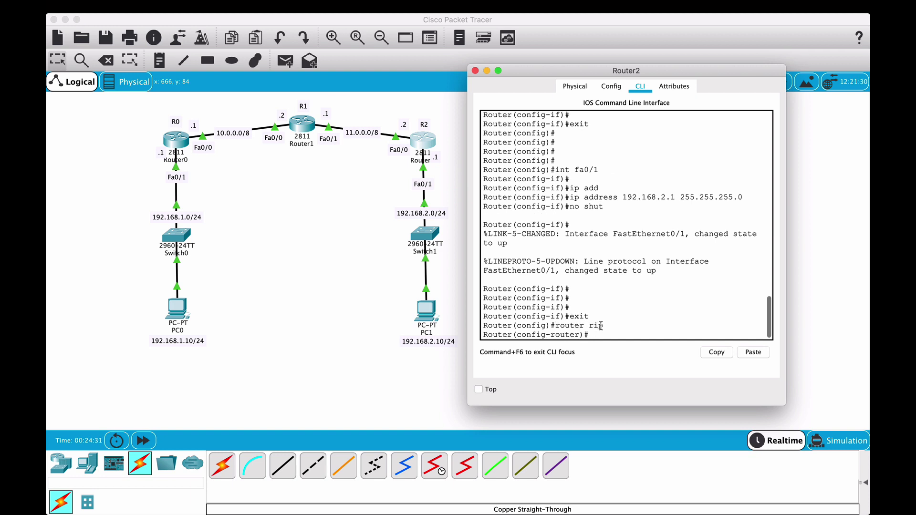
pyautogui.write('version 2')
pyautogui.press('Return')
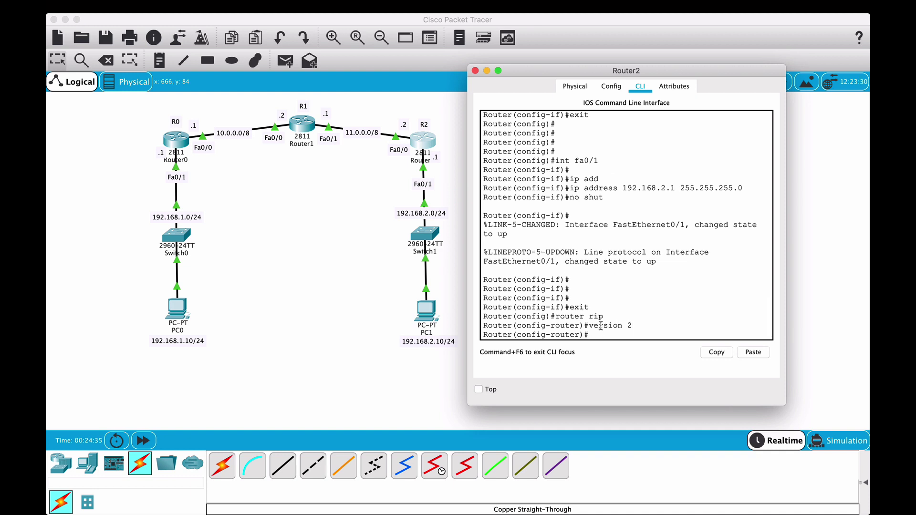
# - Add network 11.0.0.0 to Router2's RIP configuration
pyautogui.write('netw')
pyautogui.press('Tab')
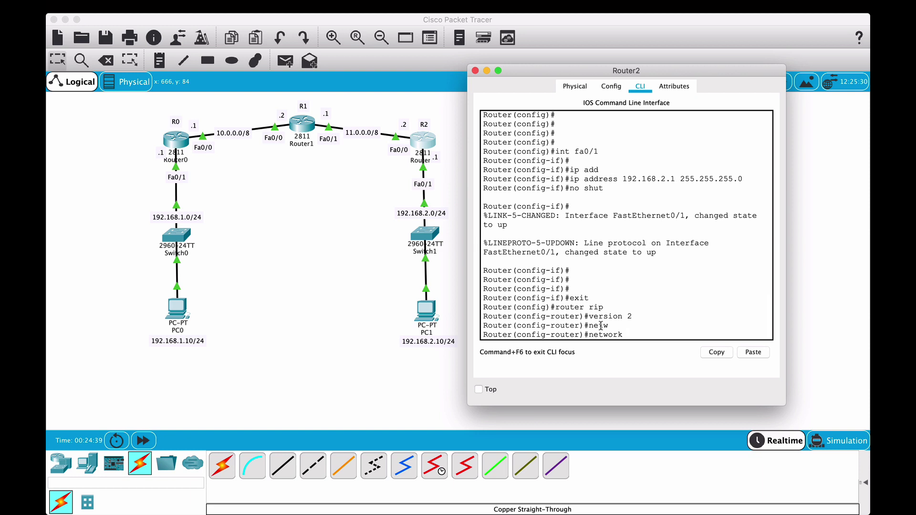
pyautogui.write('11.0.0.0')
pyautogui.press('Return')
# - Add network 192.168.2.0 to Router2's RIP configuration, exit RIP configuration mode and close the Router2 window
pyautogui.write('net')
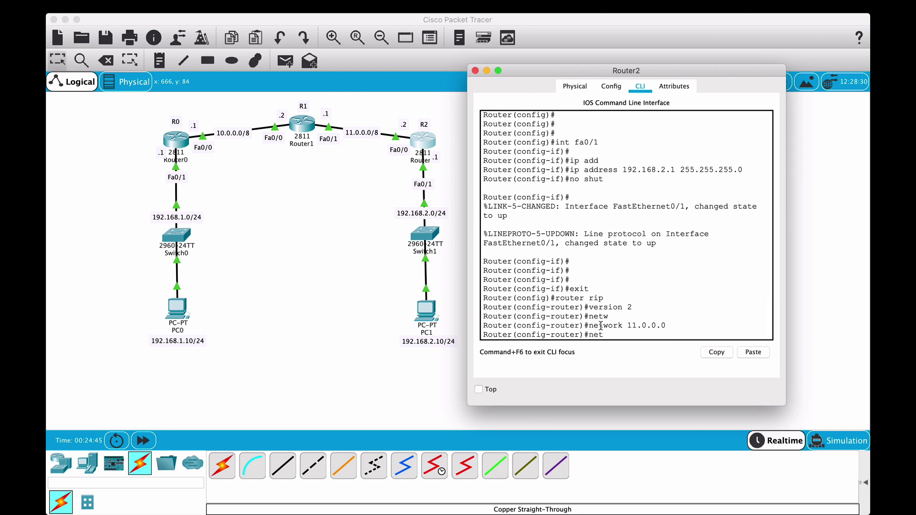
pyautogui.press('Tab')
pyautogui.write('192.168.1.0')
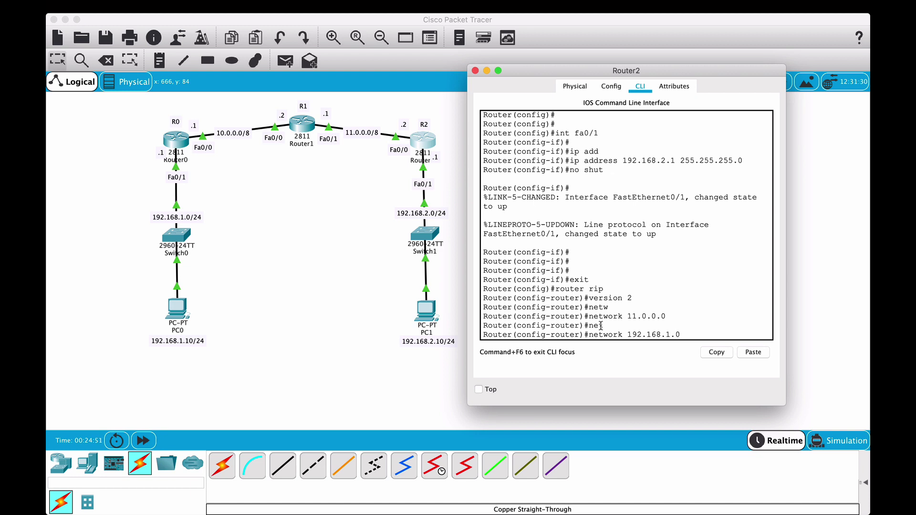
pyautogui.press('BackSpace')
pyautogui.press('BackSpace')
pyautogui.press('BackSpace')
pyautogui.write('2.0')
pyautogui.press('Return')
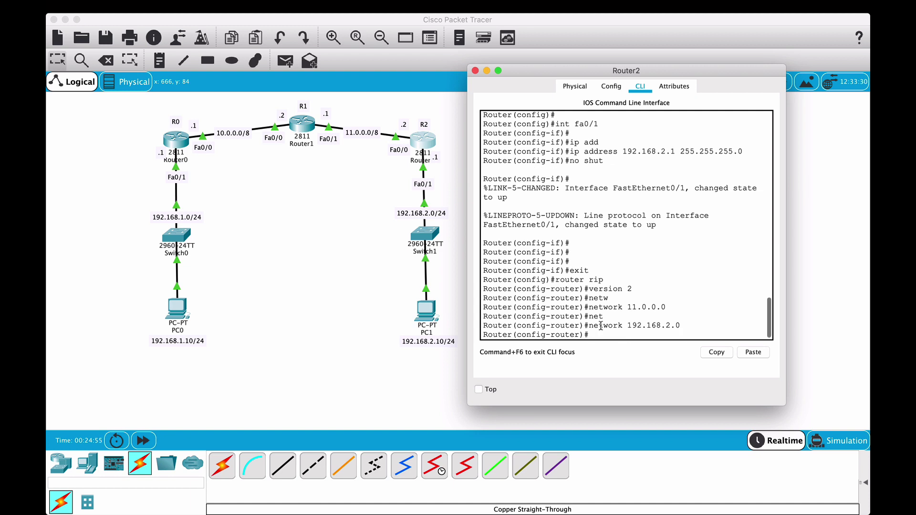
pyautogui.write('exit')
pyautogui.press('Return')
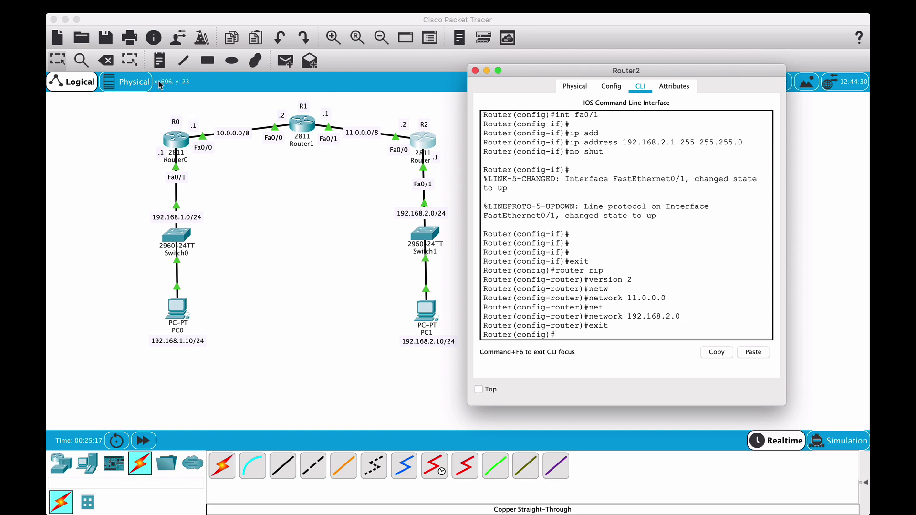
pyautogui.click(476, 71)
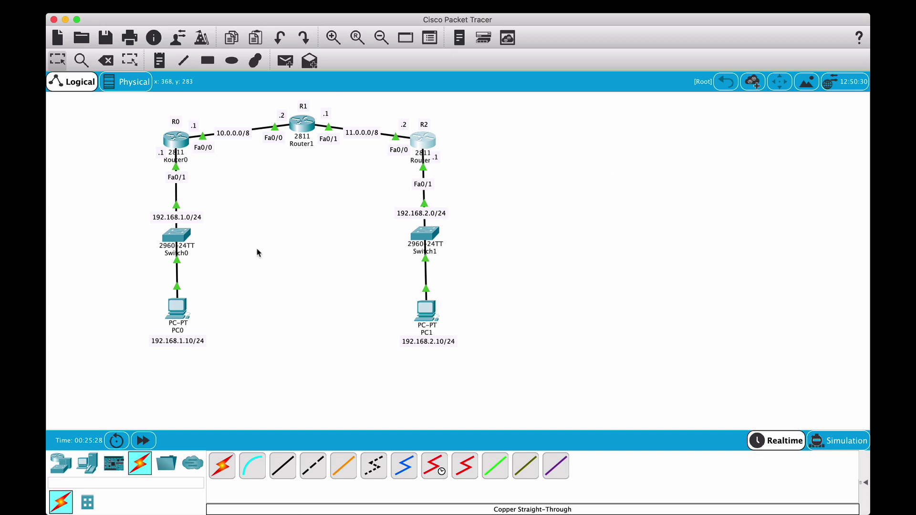
# - Place two additional 2811 routers side by side in the empty workspace area between Switch0 and Switch1
pyautogui.click(61, 463)
pyautogui.moveTo(648, 467); pyautogui.dragTo(239, 252)
pyautogui.moveTo(647, 474); pyautogui.dragTo(343, 259)
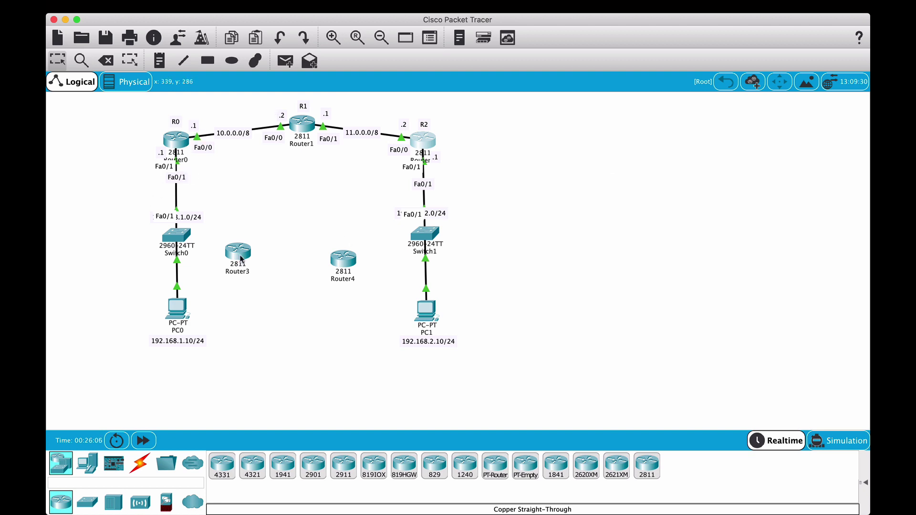
# - Delete the two unconnected 2811 routers, Router3 and Router4, from the workspace between the switches
pyautogui.moveTo(242, 260)
pyautogui.click(106, 60)
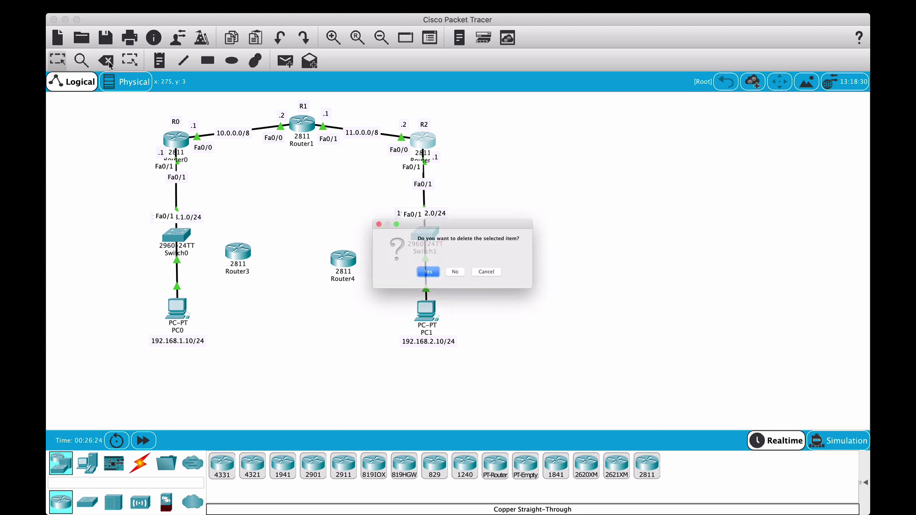
pyautogui.click(457, 278)
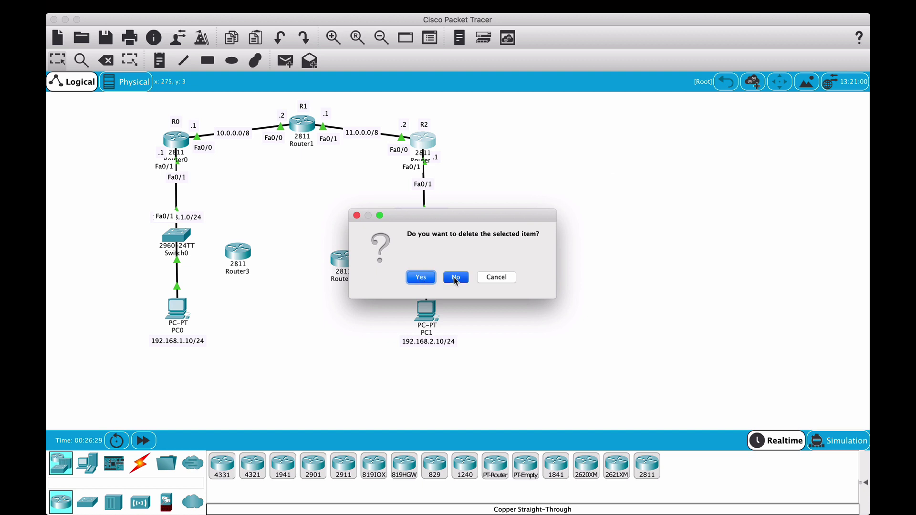
pyautogui.click(245, 256)
pyautogui.click(342, 262)
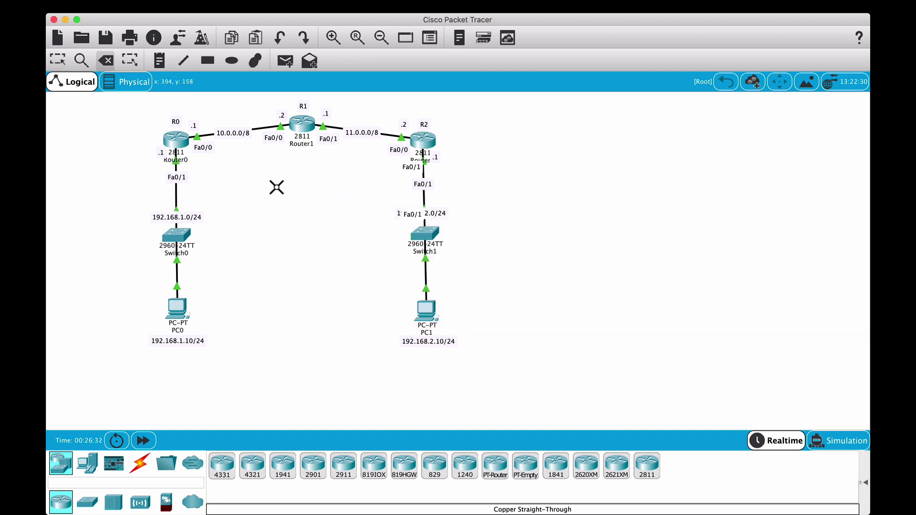
pyautogui.click(54, 61)
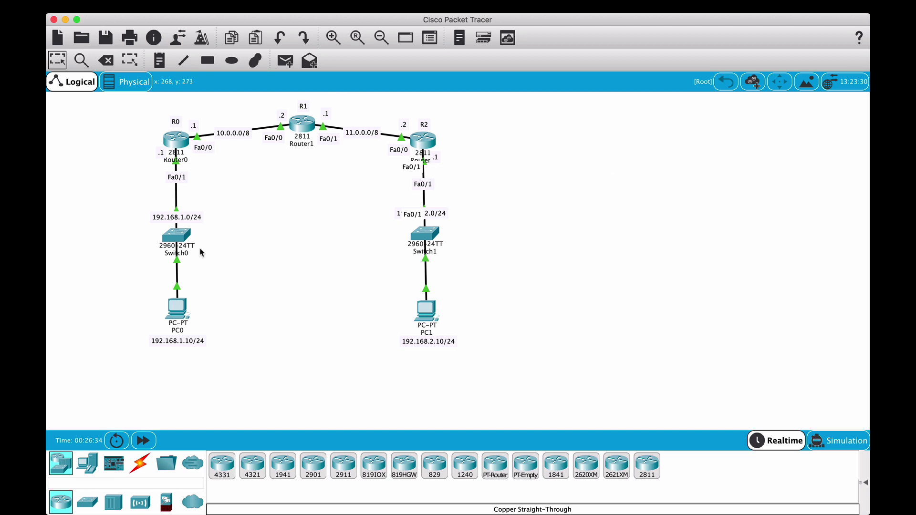
# - Test connectivity to PC1 by pinging 192.168.2.10 from PC0's command prompt, and close the PC0 window
pyautogui.click(184, 311)
pyautogui.click(547, 152)
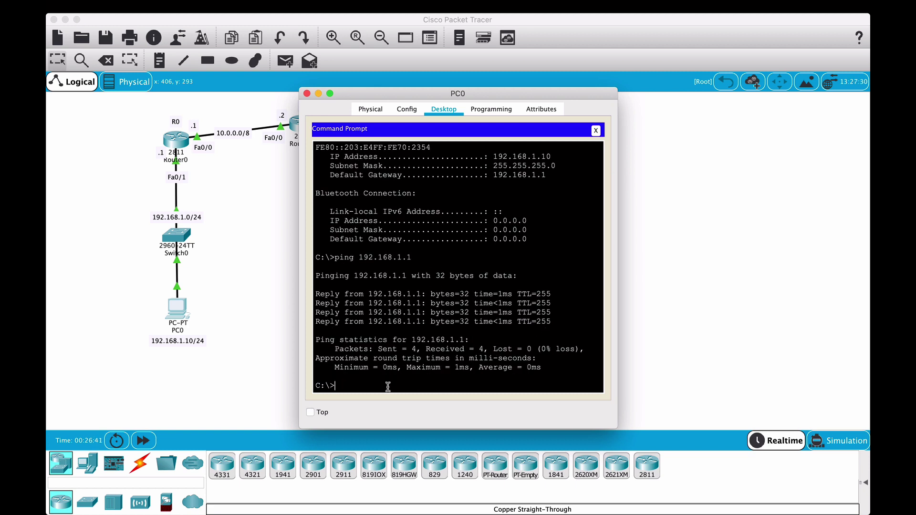
pyautogui.write('ping 192.168.2.10')
pyautogui.press('Return')
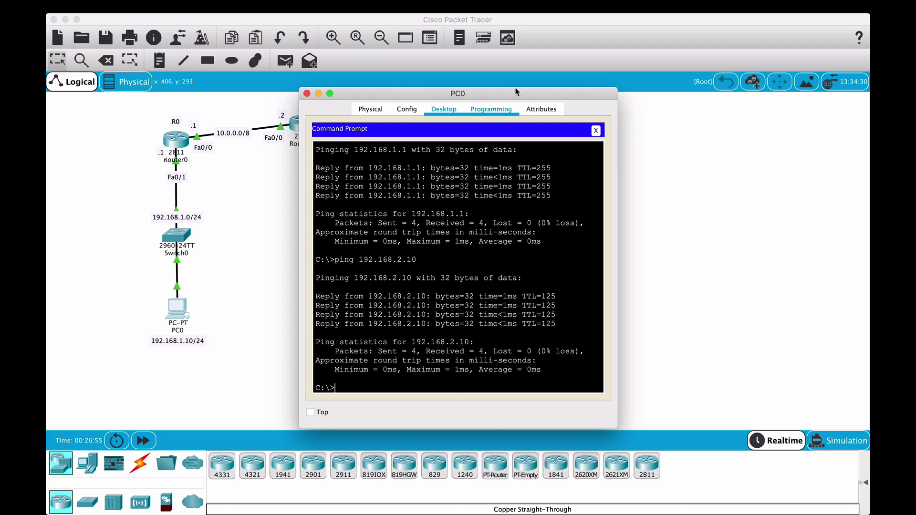
pyautogui.click(596, 131)
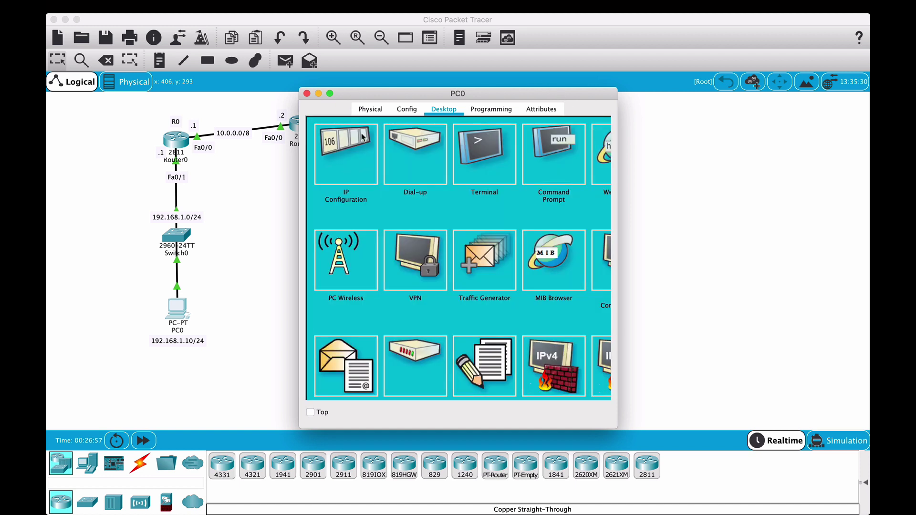
pyautogui.click(307, 93)
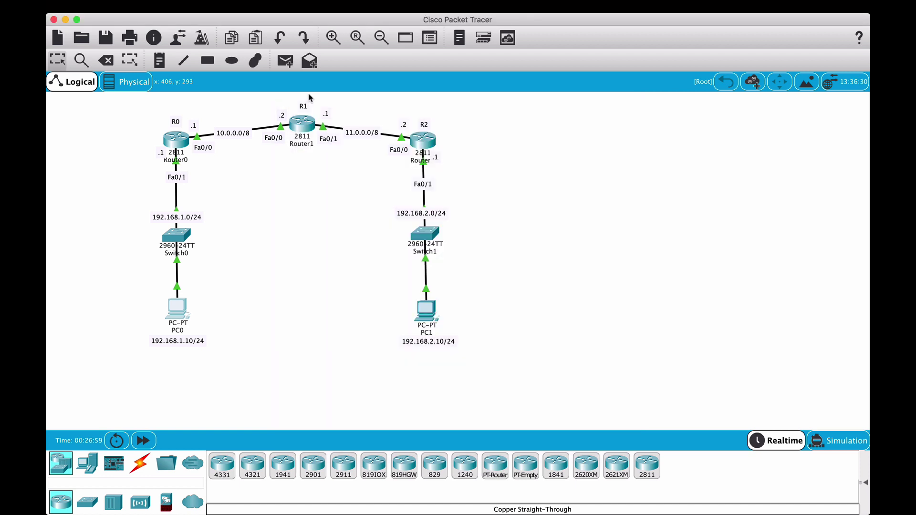